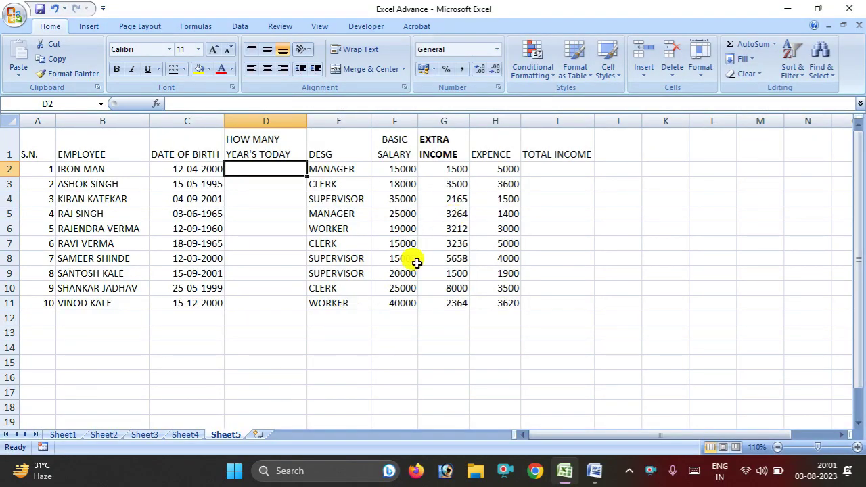
# Zoom to 120%, clear A2:A11 and refill it with serial numbers 1 to 10.
pyautogui.click(856, 447)
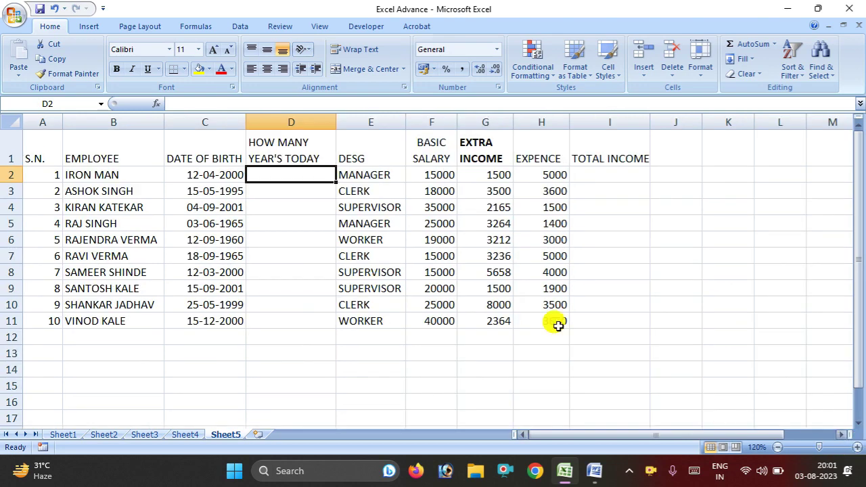
pyautogui.click(46, 191)
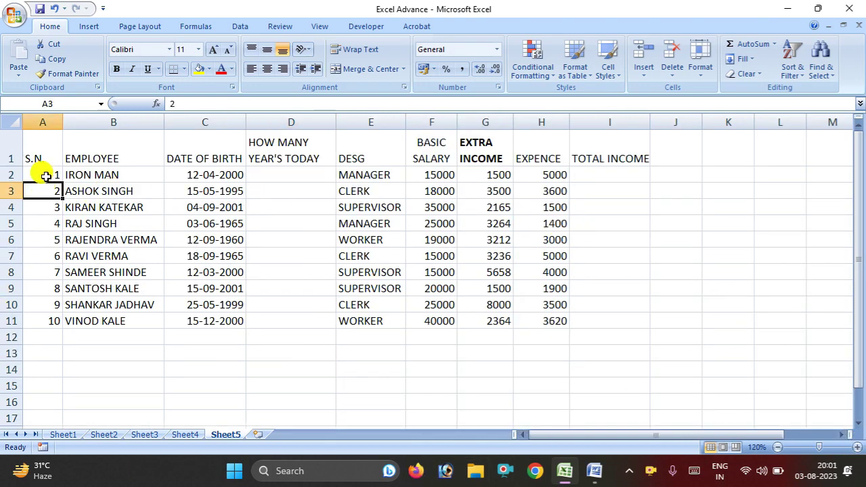
pyautogui.moveTo(43, 179); pyautogui.dragTo(47, 320)
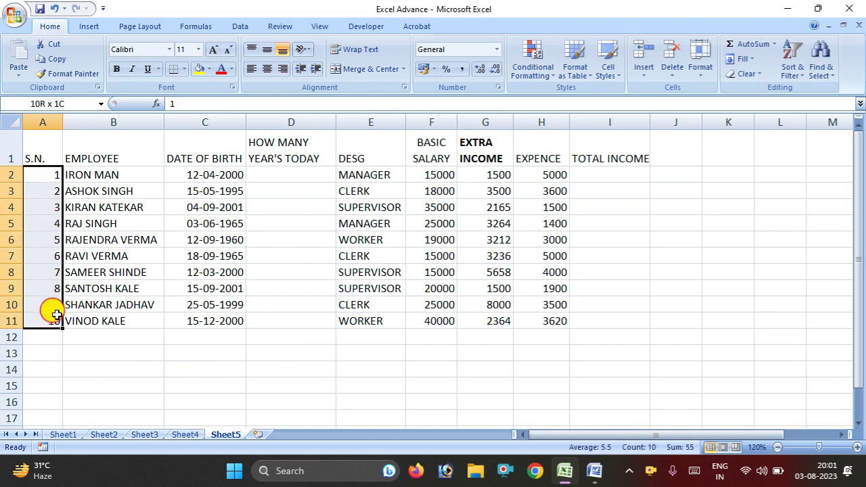
pyautogui.click(744, 74)
pyautogui.click(752, 95)
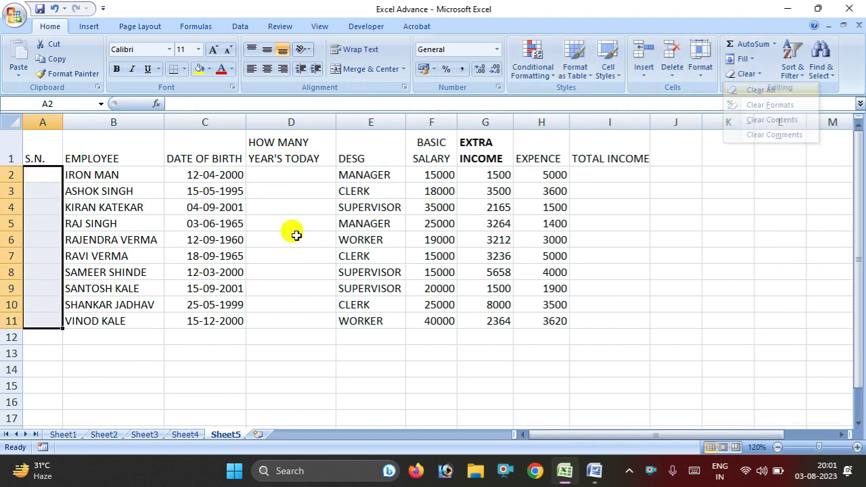
pyautogui.click(40, 173)
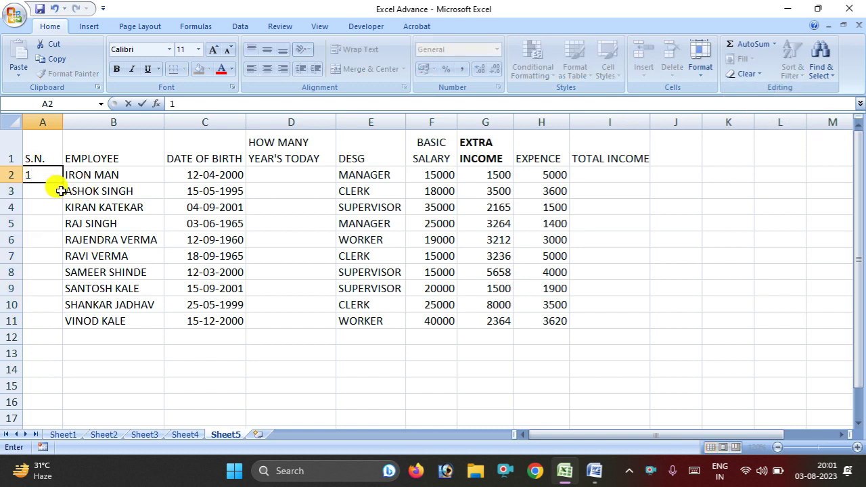
pyautogui.write('1')
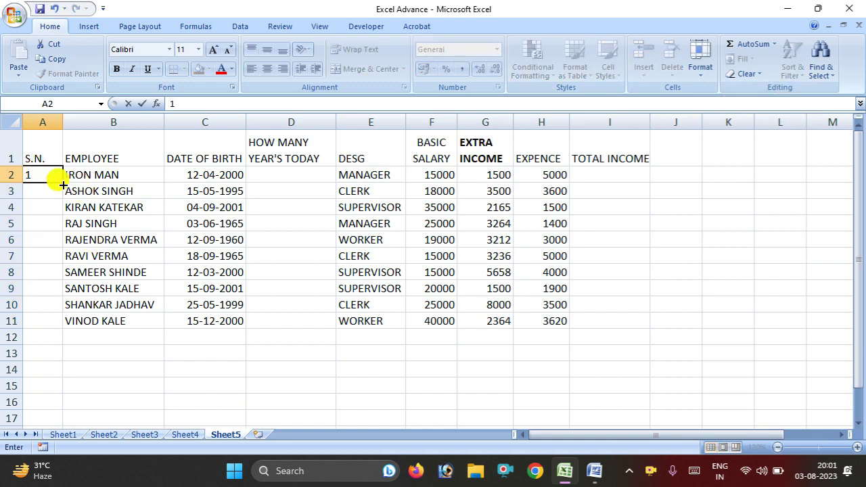
pyautogui.moveTo(62, 184); pyautogui.dragTo(62, 326)
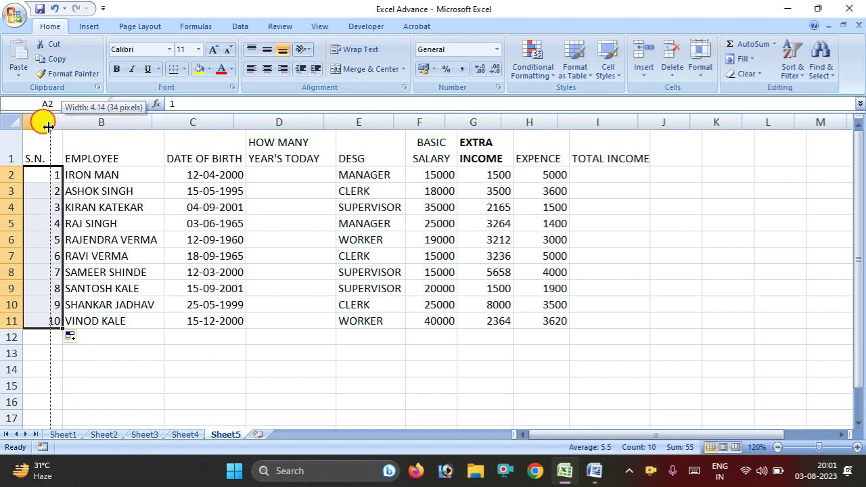
# Drag the borders of columns A, C and D slightly narrower.
pyautogui.moveTo(61, 122); pyautogui.dragTo(50, 123)
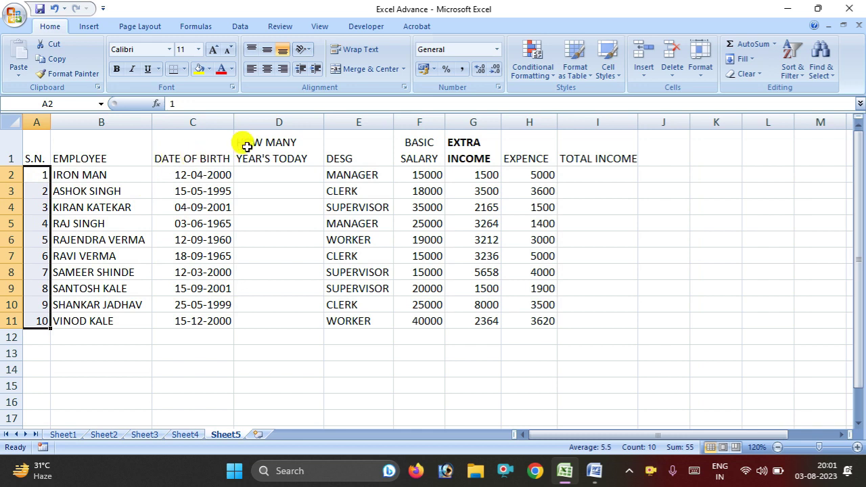
pyautogui.moveTo(232, 121); pyautogui.dragTo(233, 120)
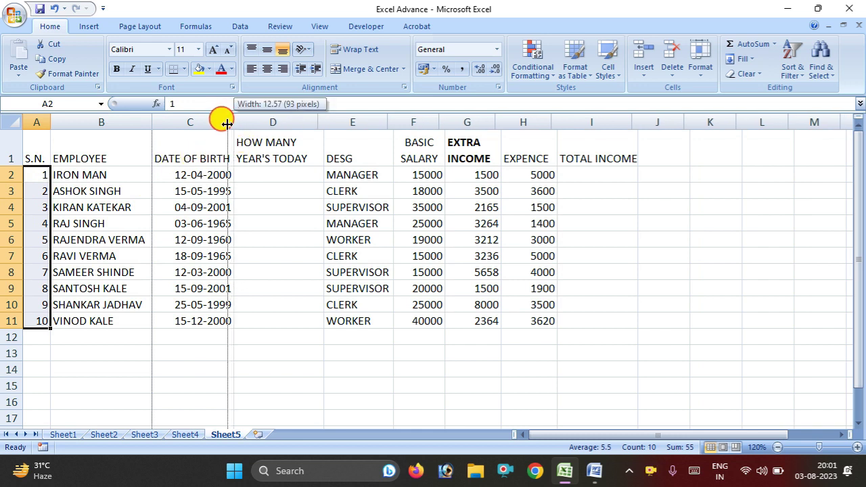
pyautogui.moveTo(233, 121); pyautogui.dragTo(227, 121)
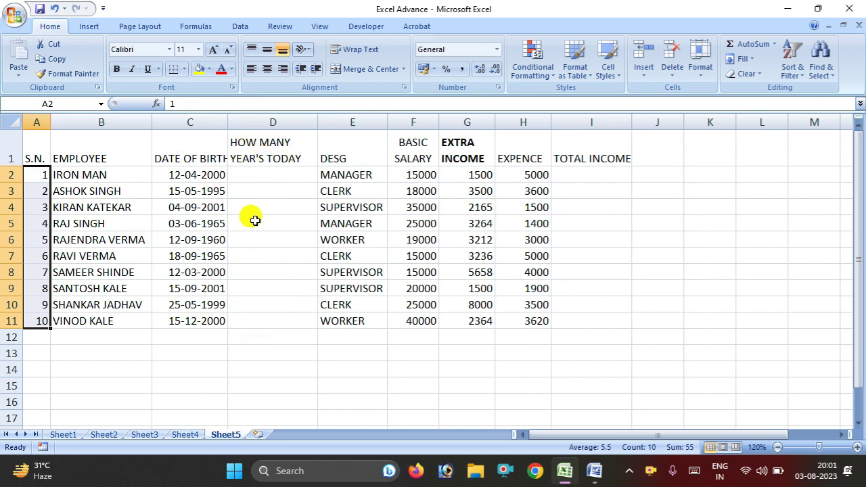
pyautogui.moveTo(315, 120); pyautogui.dragTo(310, 120)
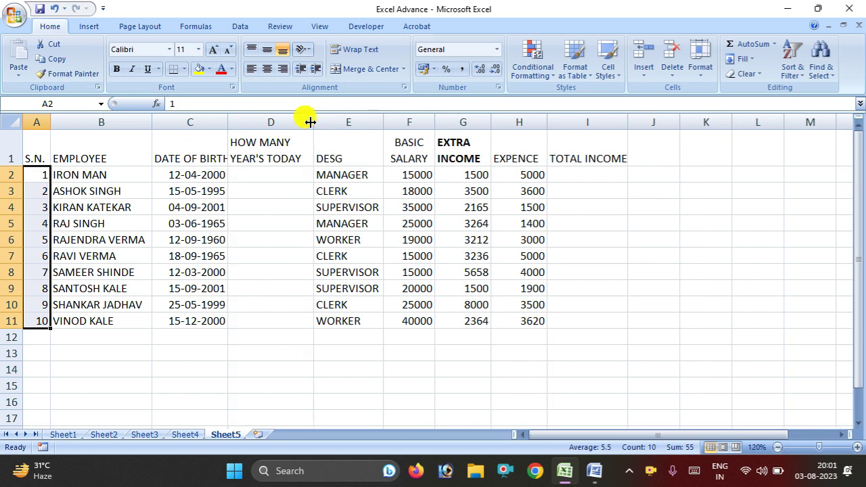
pyautogui.click(350, 161)
# Change the basic salary in F11 to 19000 and in F10 to 15000.
pyautogui.click(341, 176)
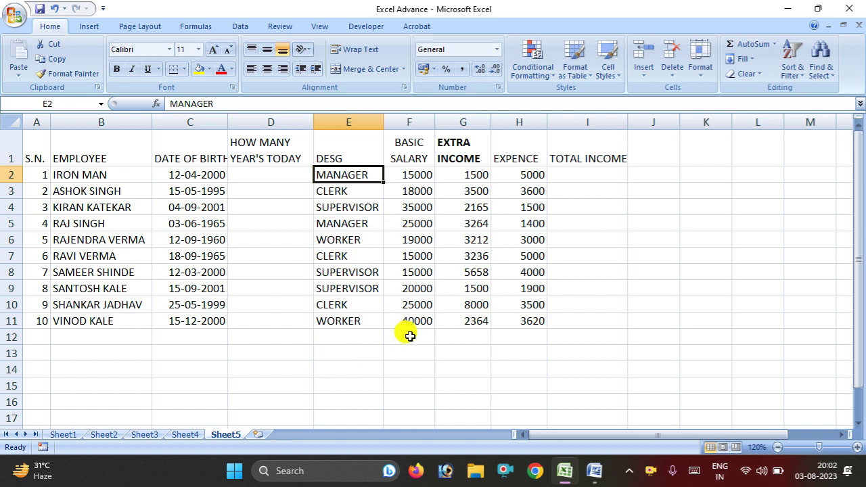
pyautogui.doubleClick(398, 319)
pyautogui.moveTo(398, 319); pyautogui.dragTo(458, 330)
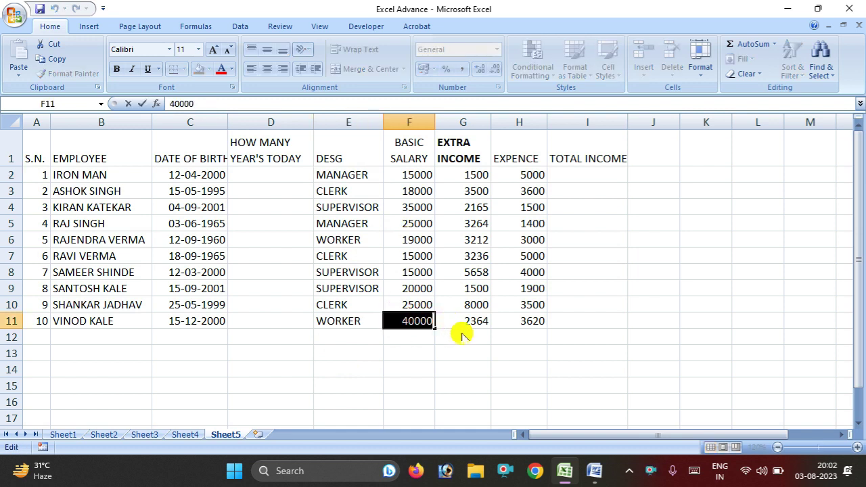
pyautogui.write('19')
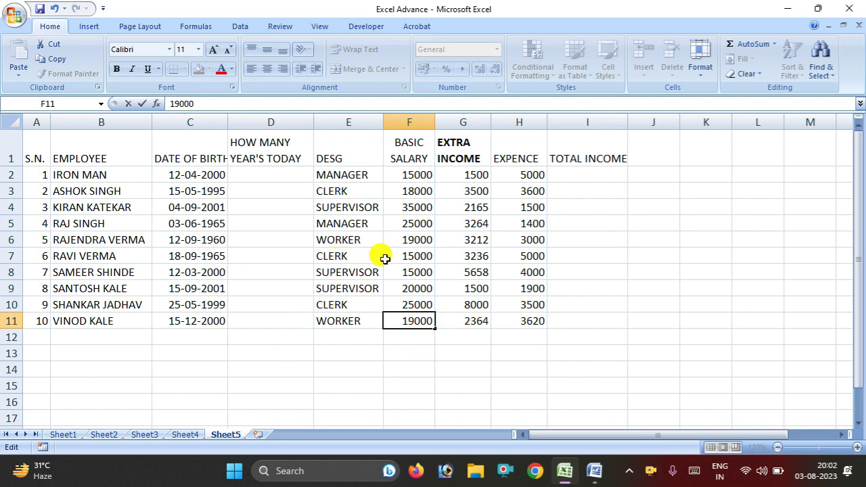
pyautogui.click(406, 304)
pyautogui.doubleClick(405, 304)
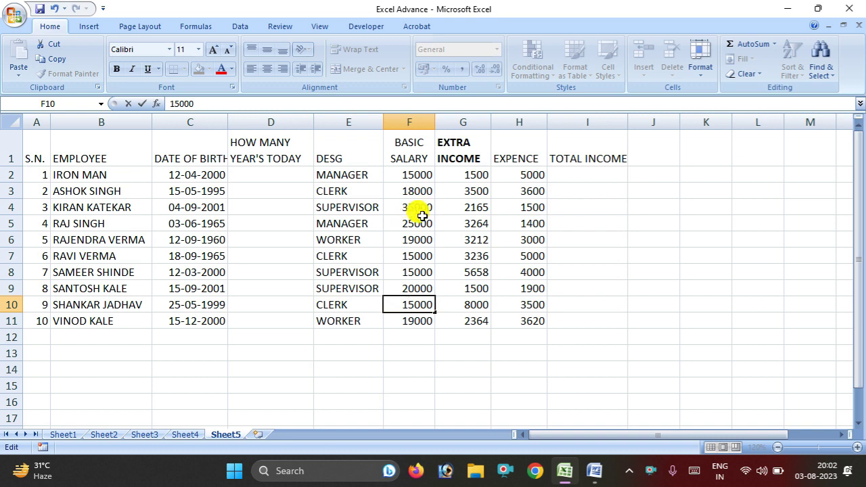
pyautogui.click(406, 289)
# Set F9 and F8 to 35000, F2 to 25000 and F3 to 15000.
pyautogui.doubleClick(407, 290)
pyautogui.write('35000')
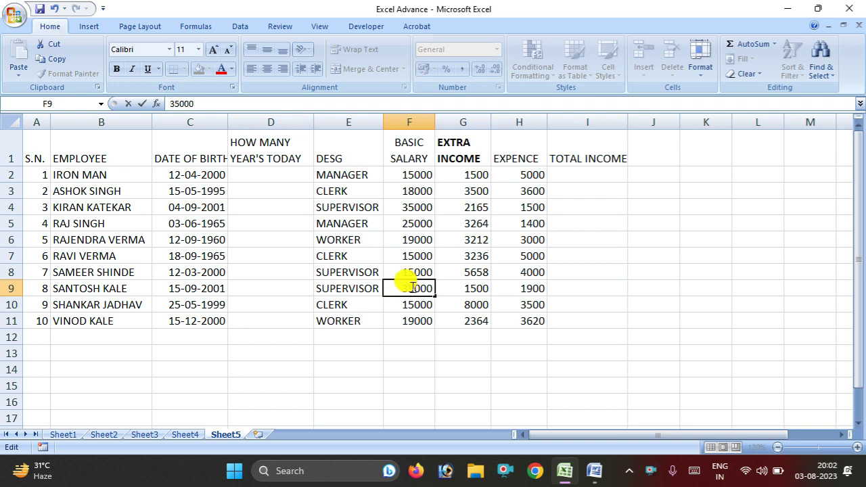
pyautogui.click(410, 271)
pyautogui.doubleClick(410, 272)
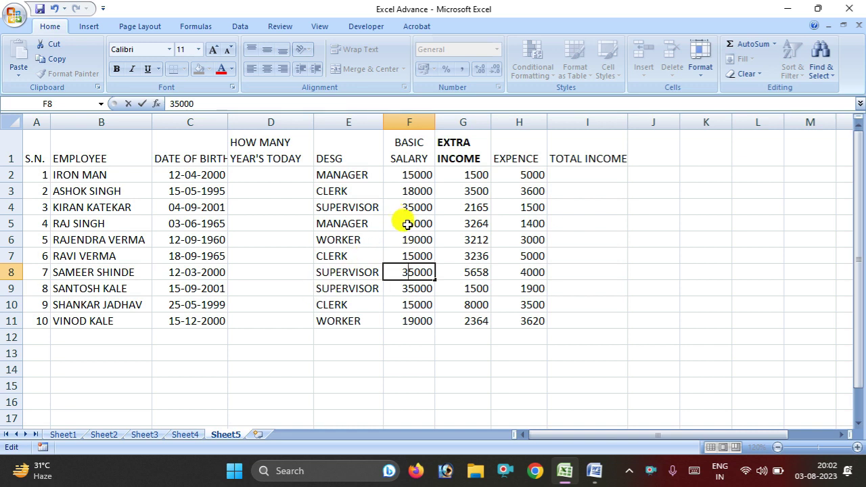
pyautogui.doubleClick(410, 174)
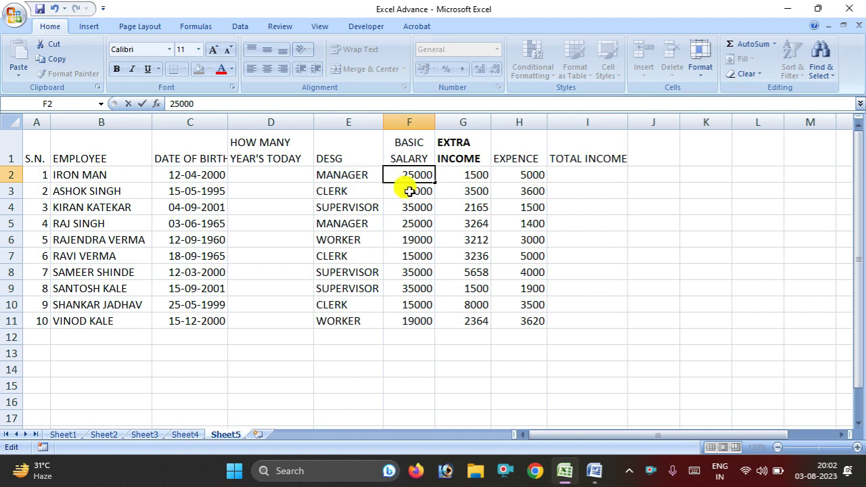
pyautogui.doubleClick(409, 191)
pyautogui.press('BackSpace')
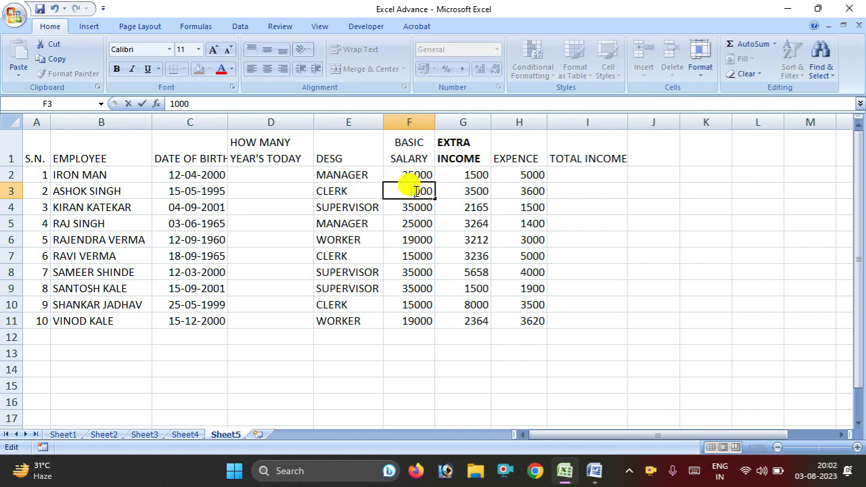
pyautogui.click(440, 207)
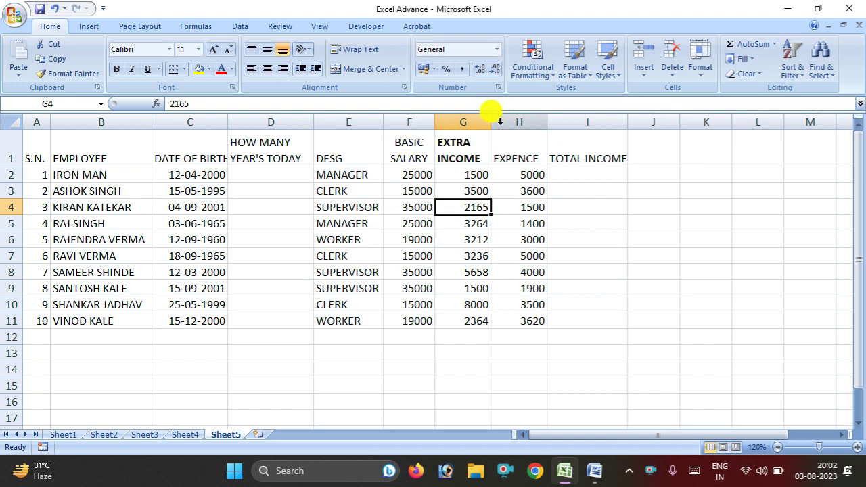
# Resize column G to fit the EXTRA INCOME heading.
pyautogui.moveTo(492, 122); pyautogui.dragTo(560, 123)
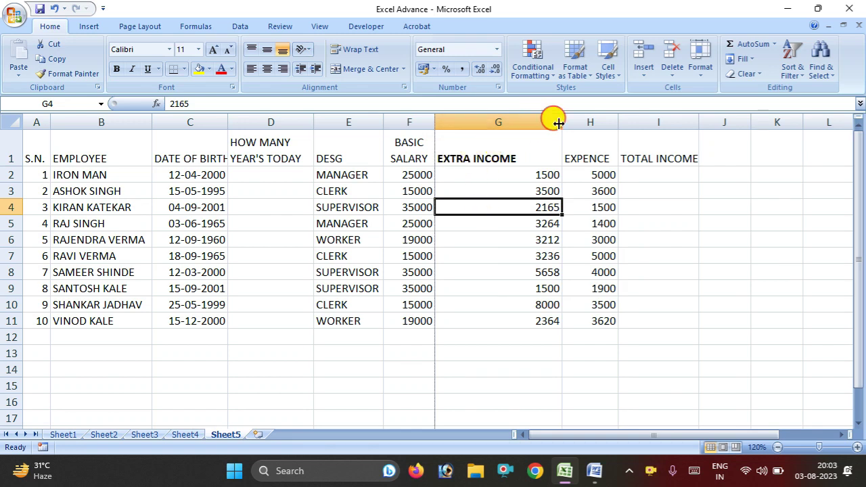
pyautogui.moveTo(561, 123); pyautogui.dragTo(513, 132)
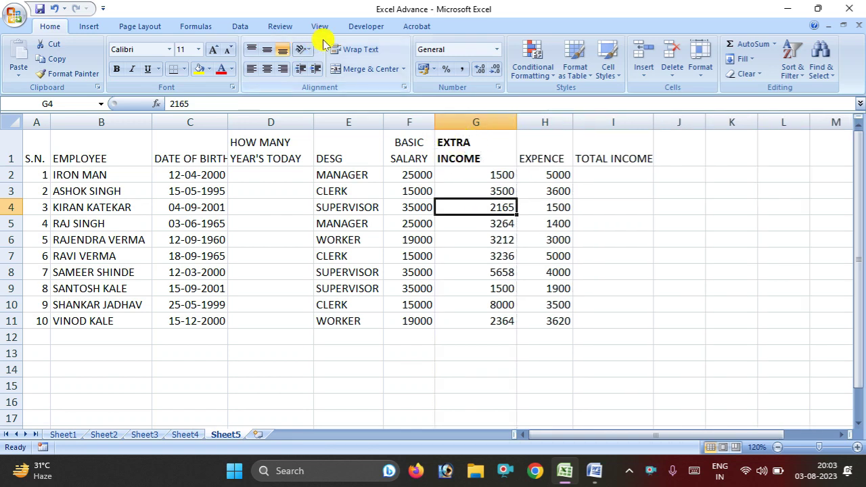
pyautogui.click(497, 143)
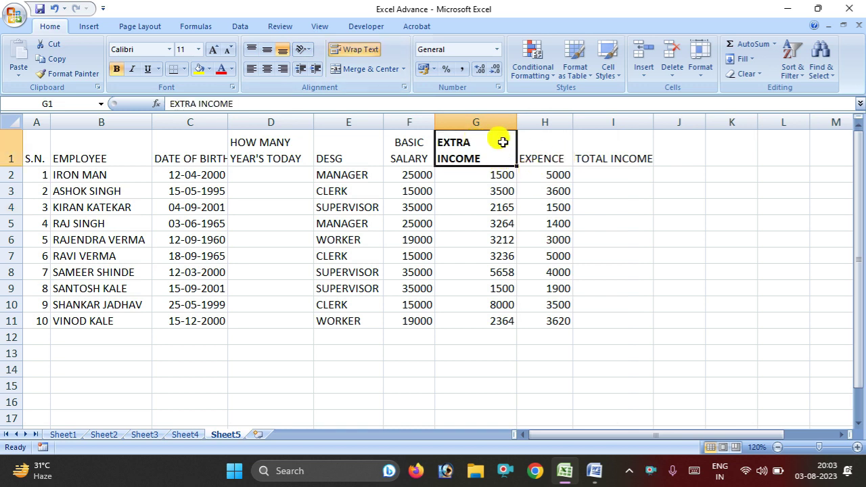
pyautogui.moveTo(516, 124); pyautogui.dragTo(498, 123)
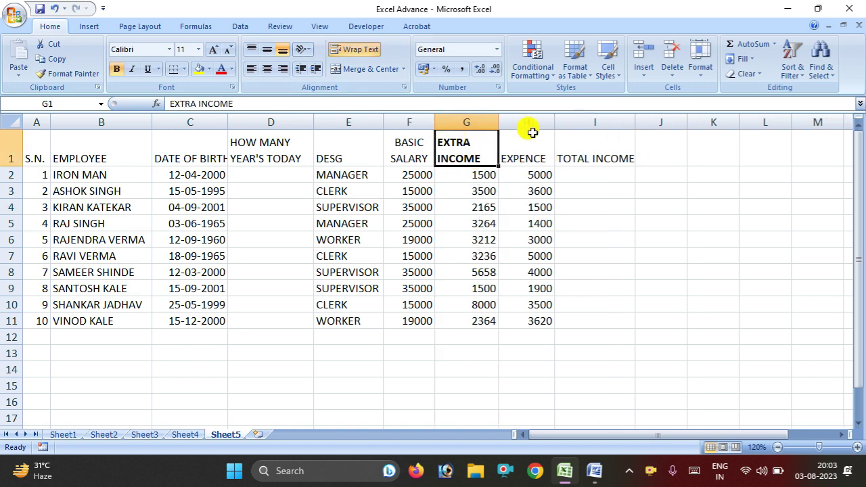
pyautogui.click(531, 134)
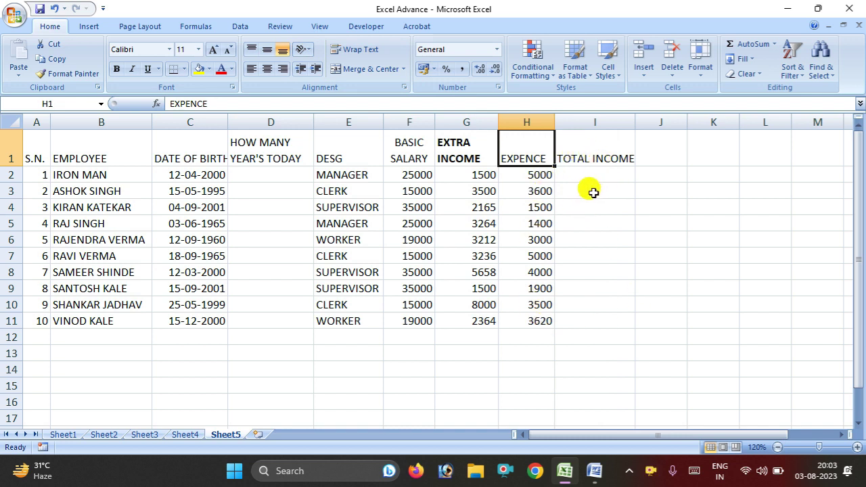
# Make the header row A1:I1 bold.
pyautogui.click(99, 158)
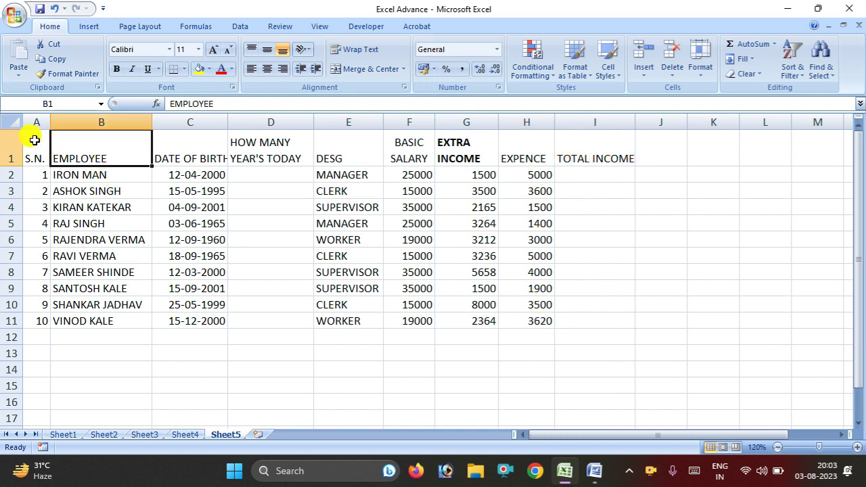
pyautogui.moveTo(39, 141); pyautogui.dragTo(595, 142)
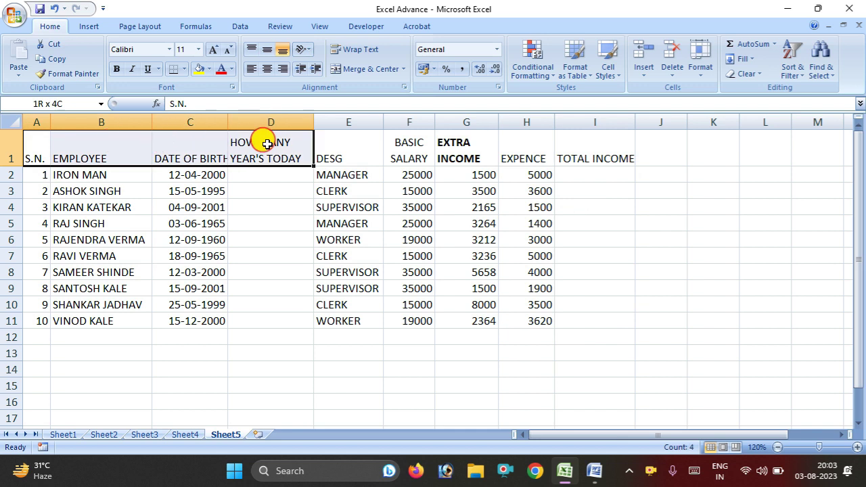
pyautogui.click(115, 69)
pyautogui.click(691, 319)
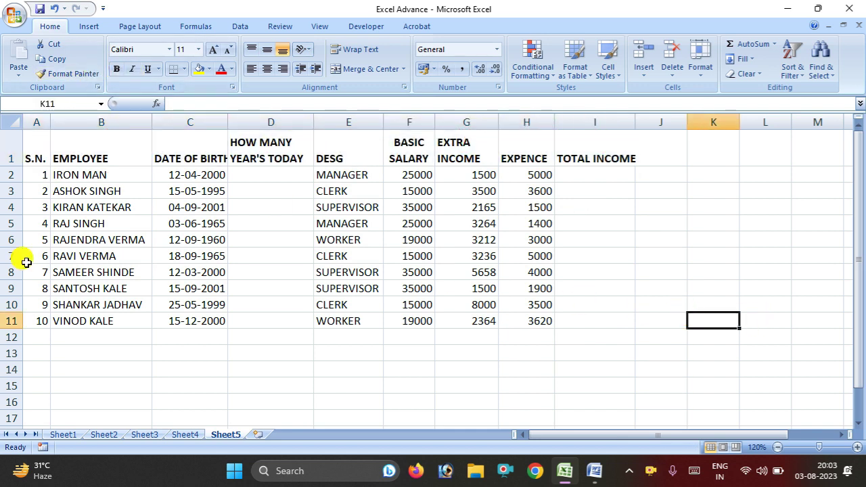
pyautogui.click(273, 179)
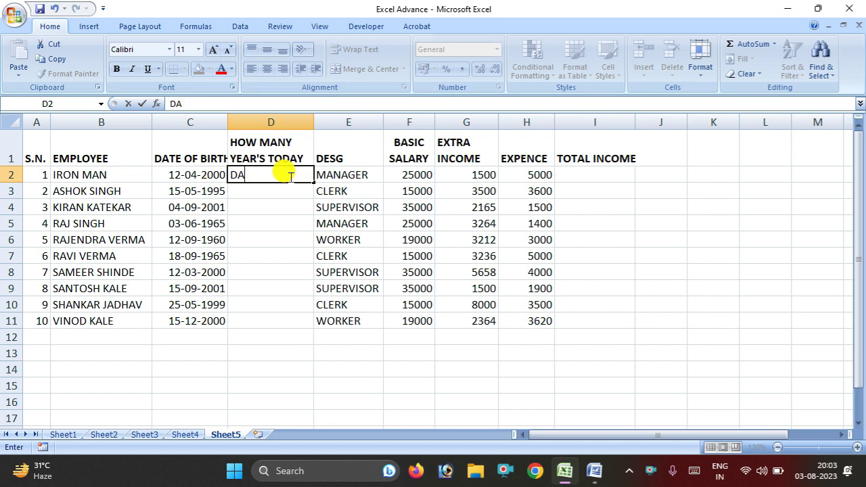
# Enter =DATEDIF(C2,TODAY(),"Y") in D2 to show the first employee's age, 23.
pyautogui.write('=')
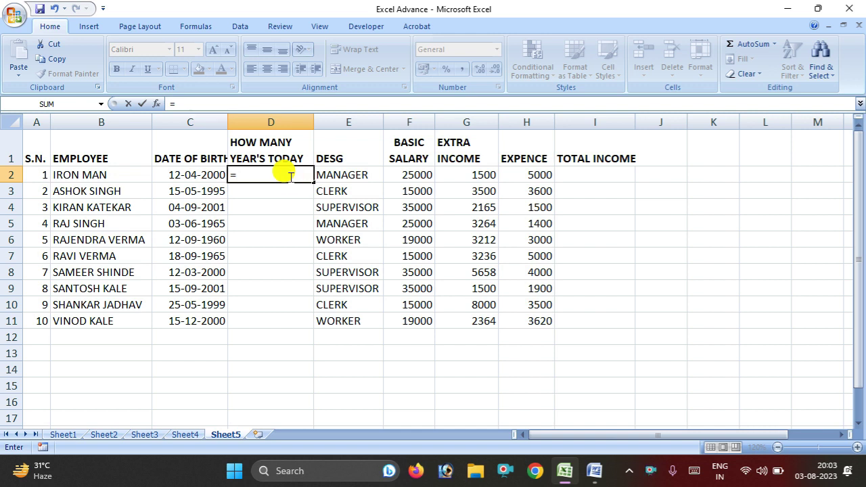
pyautogui.write('DATE')
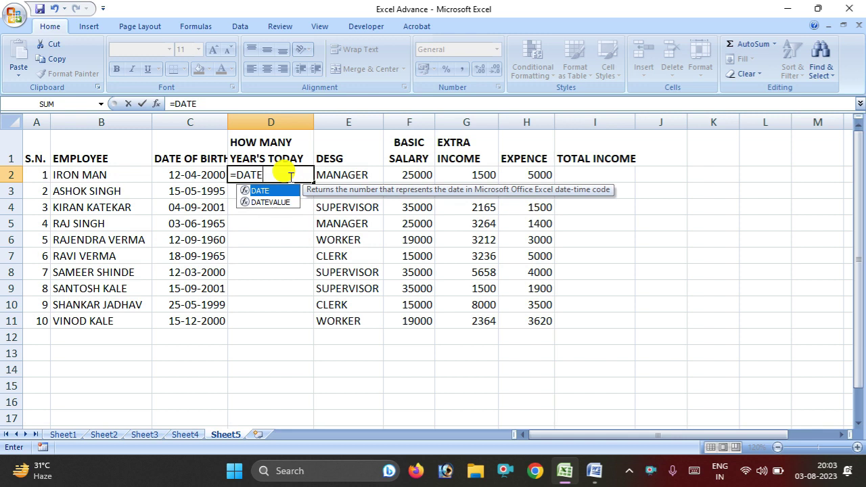
pyautogui.write('DI')
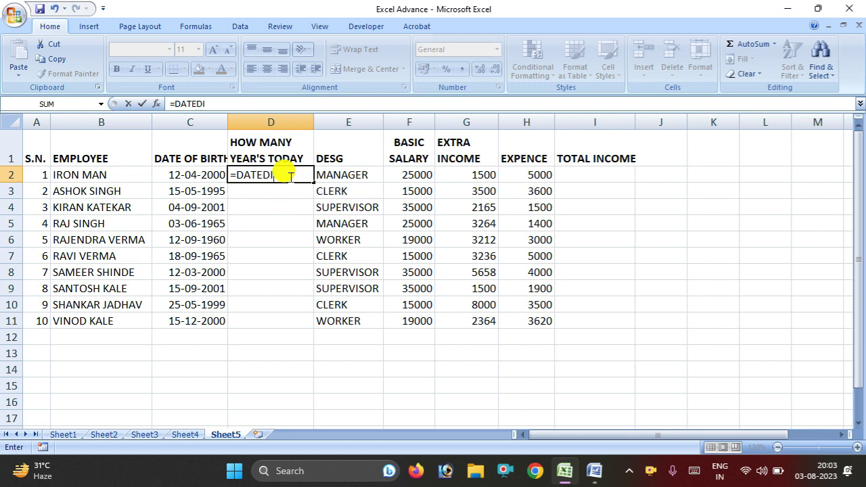
pyautogui.write('F(')
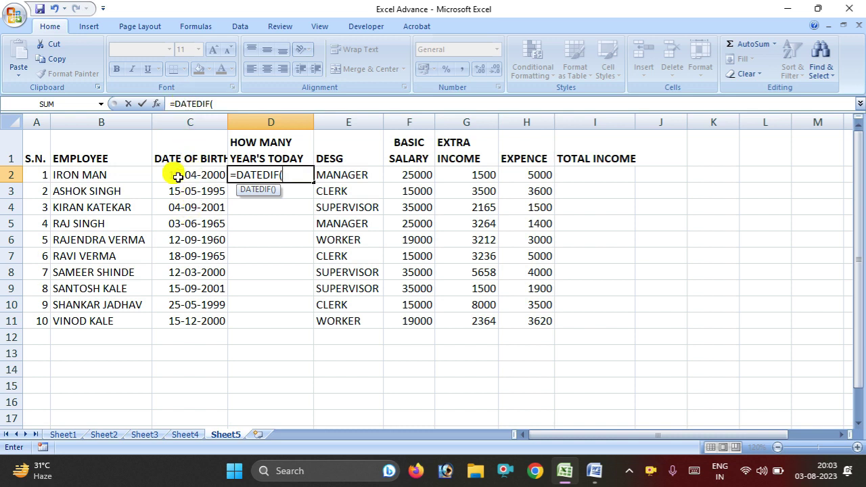
pyautogui.write('C2')
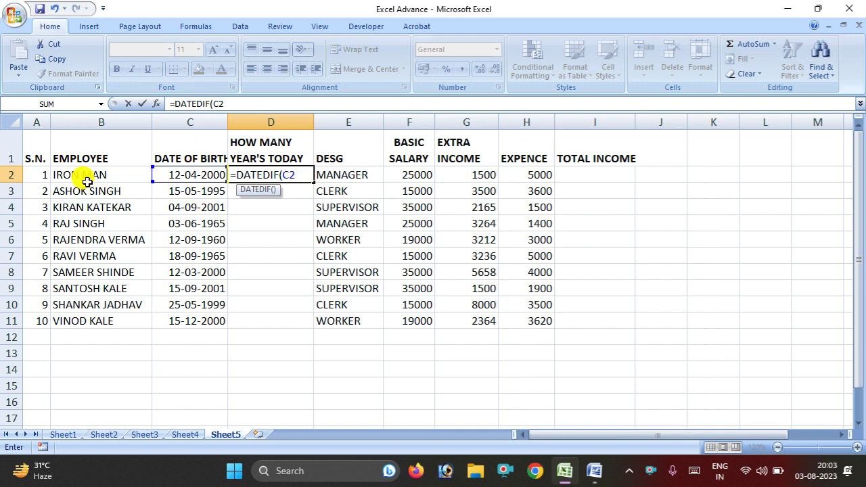
pyautogui.write(',TODAY')
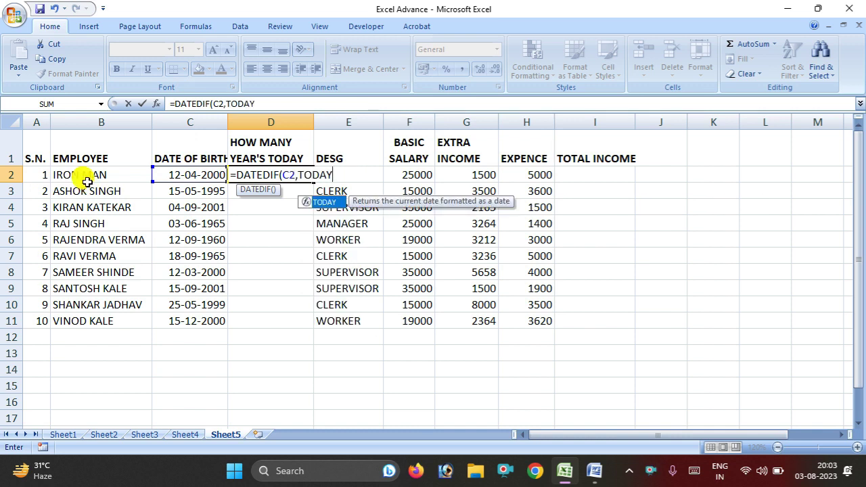
pyautogui.write('(),"Y')
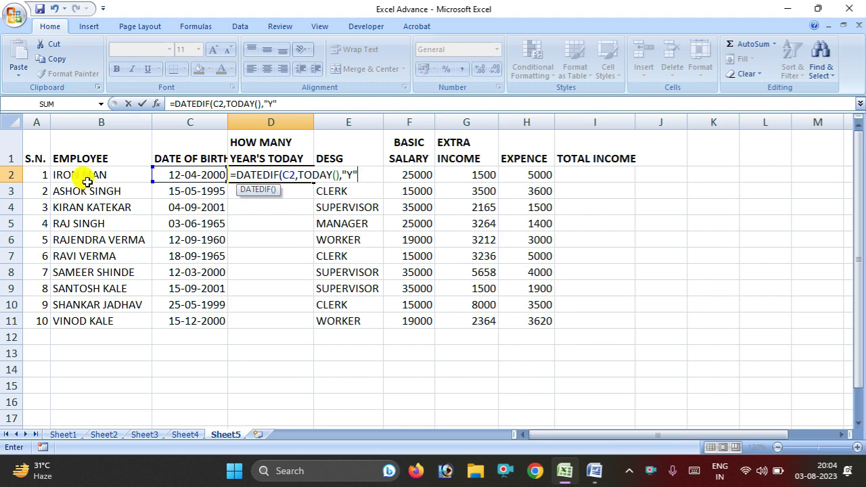
pyautogui.write(')')
pyautogui.press('Return')
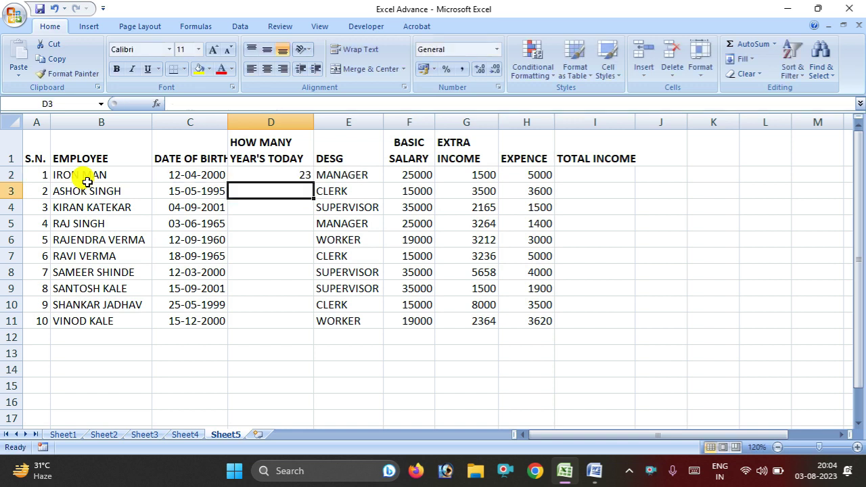
pyautogui.click(292, 175)
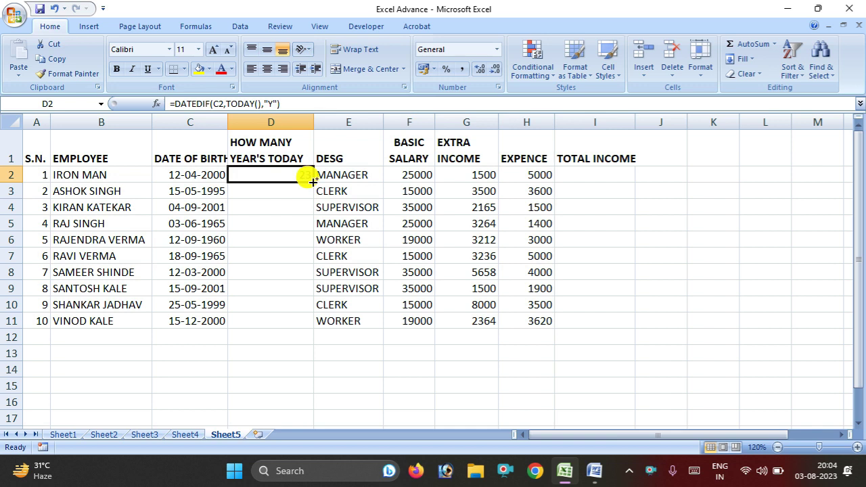
# Fill the age formula down to D11, narrow column D and centre the ages.
pyautogui.moveTo(312, 181); pyautogui.dragTo(310, 323)
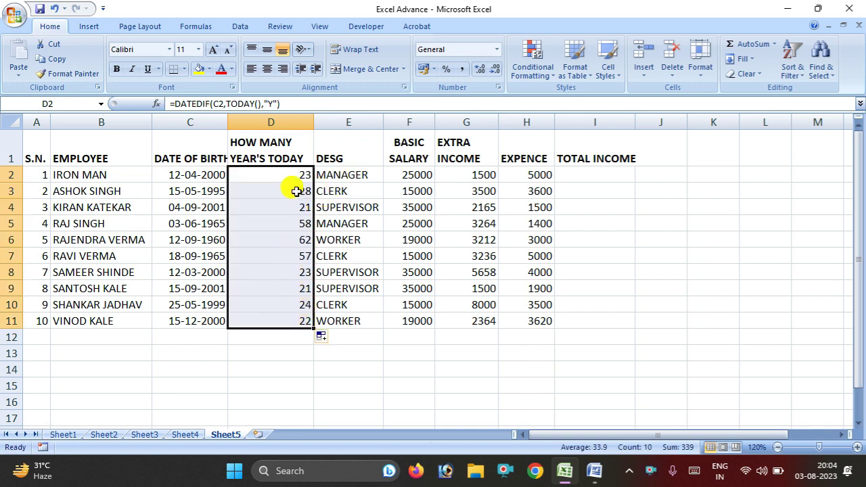
pyautogui.moveTo(313, 123)
pyautogui.mouseDown()
pyautogui.moveTo(281, 124)
pyautogui.moveTo(308, 124)
pyautogui.mouseUp()
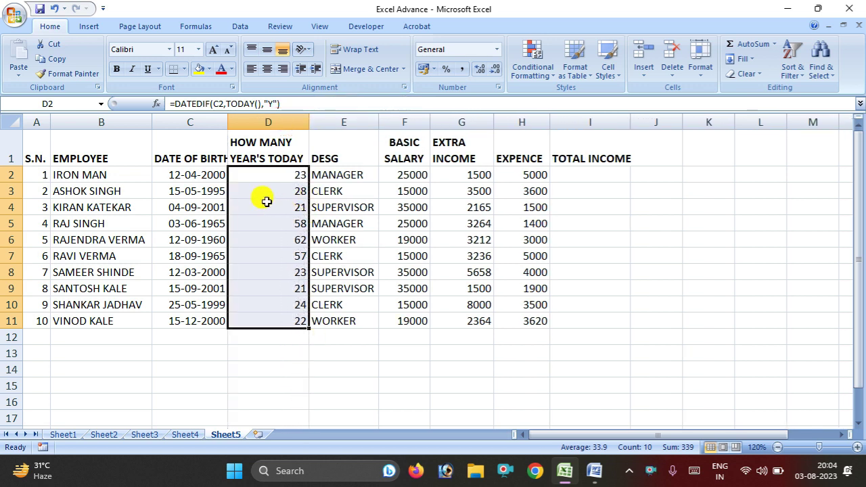
pyautogui.click(268, 69)
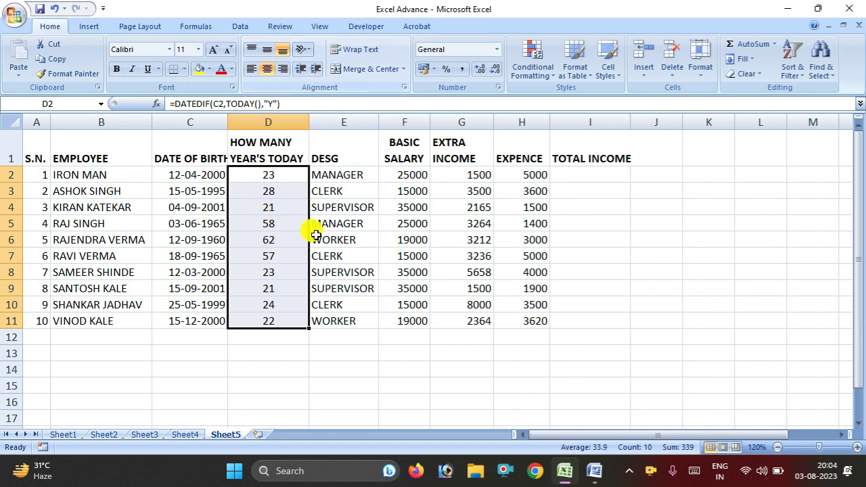
# Centre all the table's text horizontally, keeping bottom vertical alignment.
pyautogui.click(68, 175)
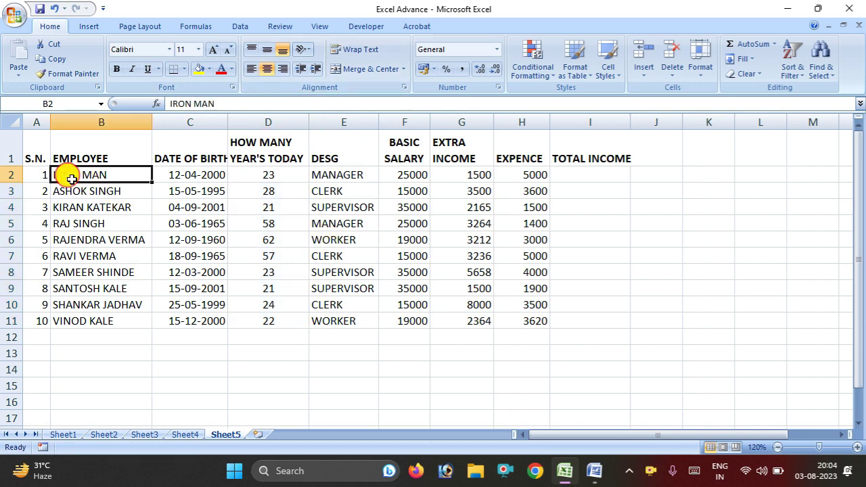
pyautogui.hotkey('ctrl', 'a')
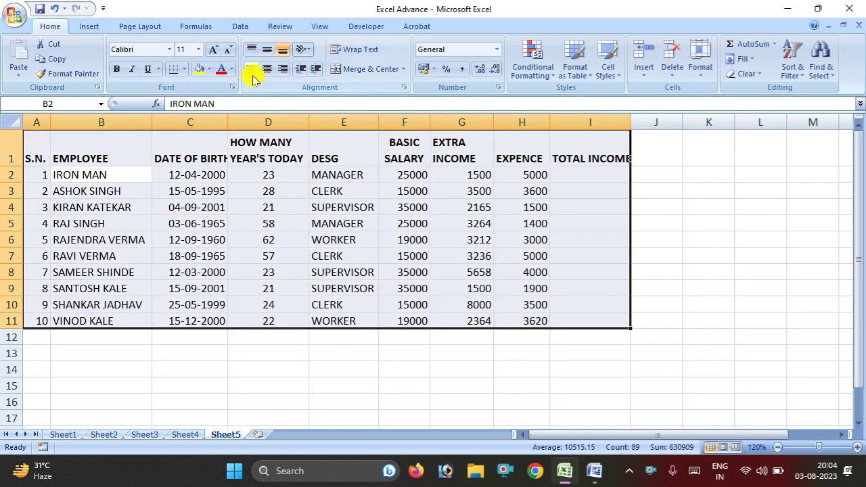
pyautogui.click(265, 52)
pyautogui.click(265, 51)
pyautogui.click(265, 52)
pyautogui.click(283, 49)
pyautogui.click(267, 68)
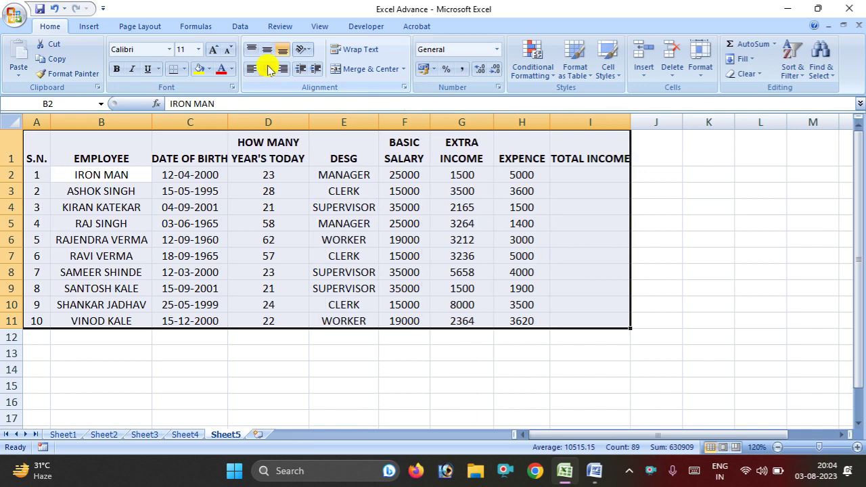
pyautogui.click(705, 251)
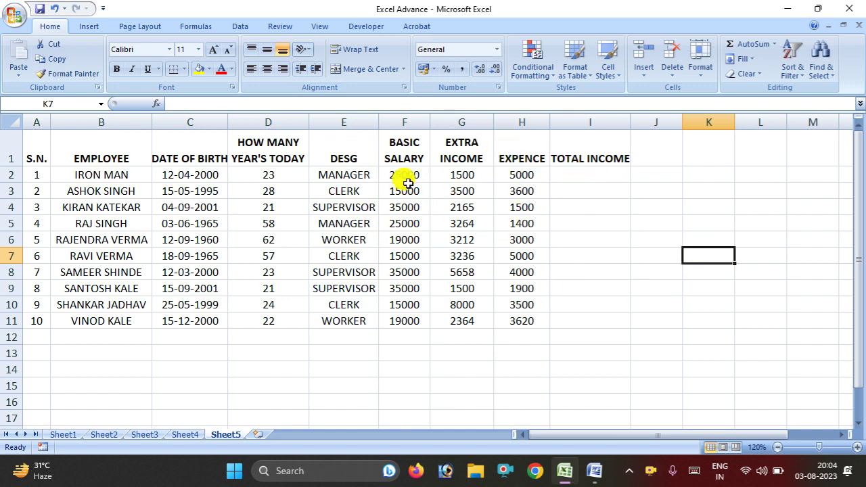
# Enter the total income formula =F2+G2-H2 in I2.
pyautogui.click(561, 174)
pyautogui.write('=')
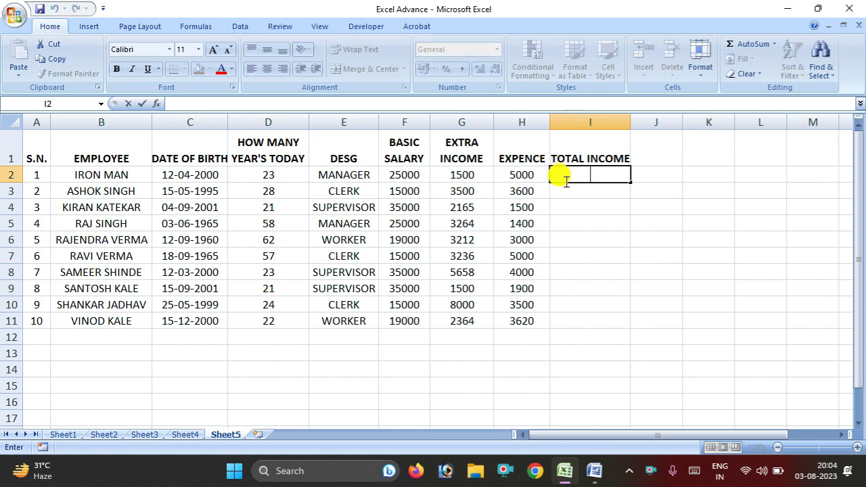
pyautogui.write('=')
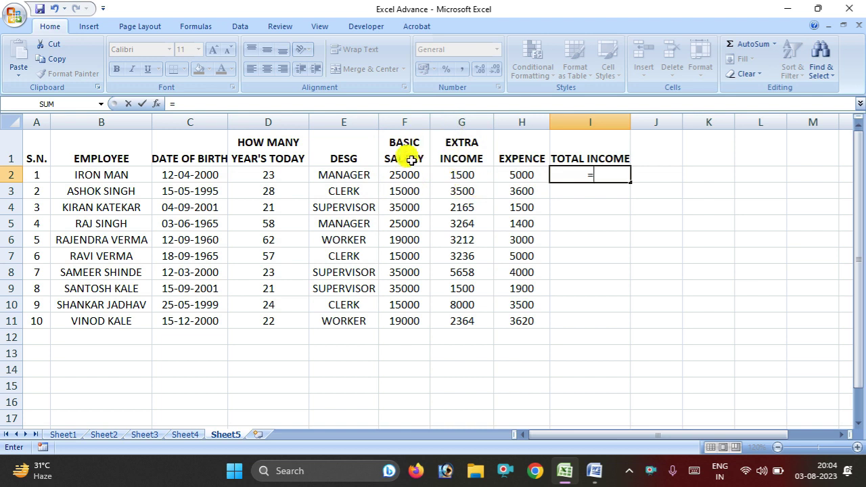
pyautogui.write('F2')
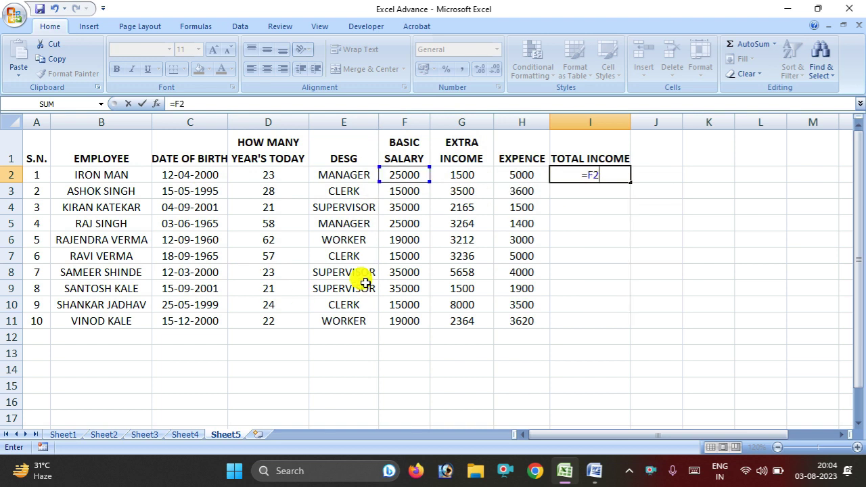
pyautogui.write('+G2-')
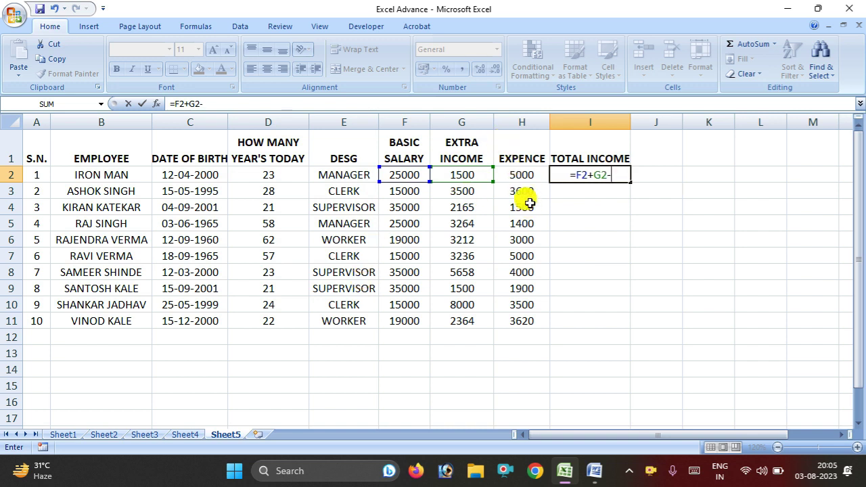
pyautogui.write('H')
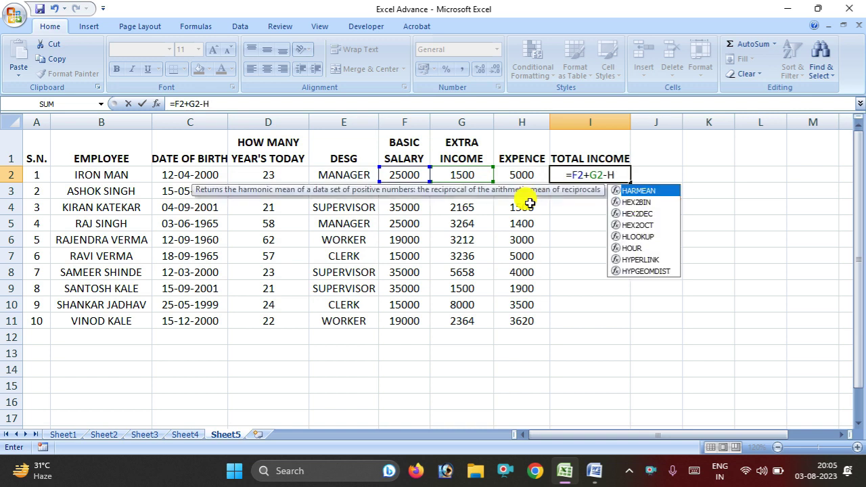
pyautogui.write('2')
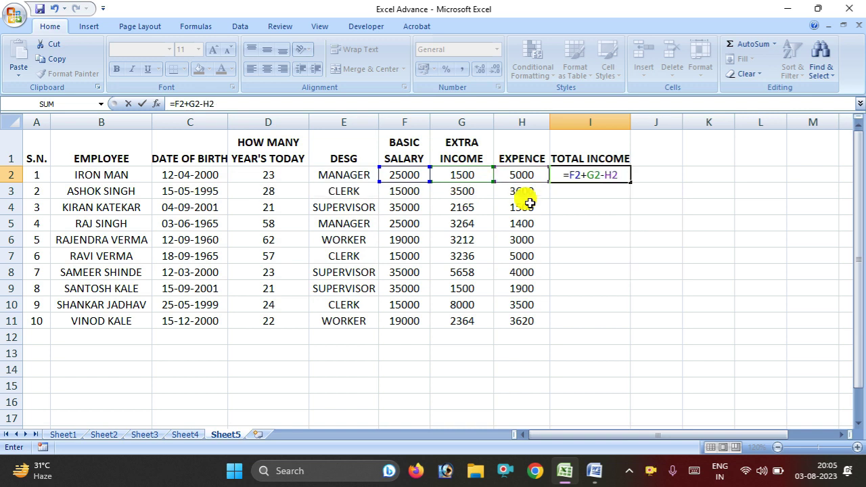
pyautogui.press('Return')
# Copy the total income formula down to I11 and select I2:I11.
pyautogui.click(587, 173)
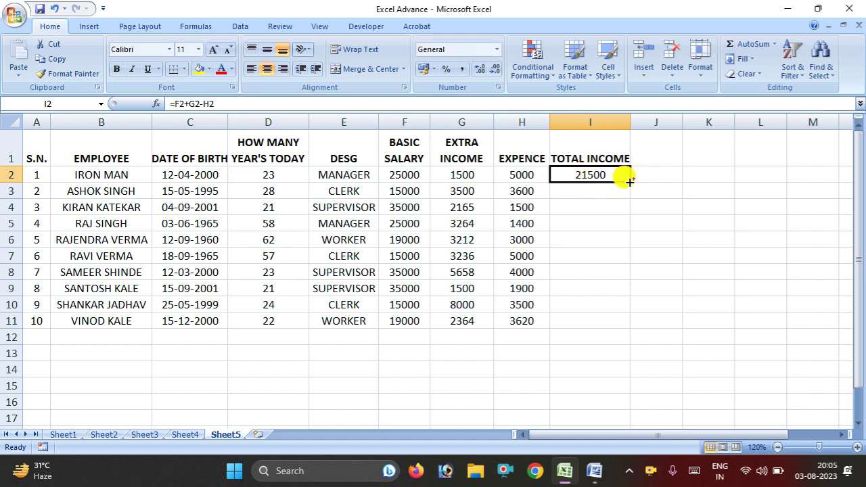
pyautogui.moveTo(629, 181); pyautogui.dragTo(631, 326)
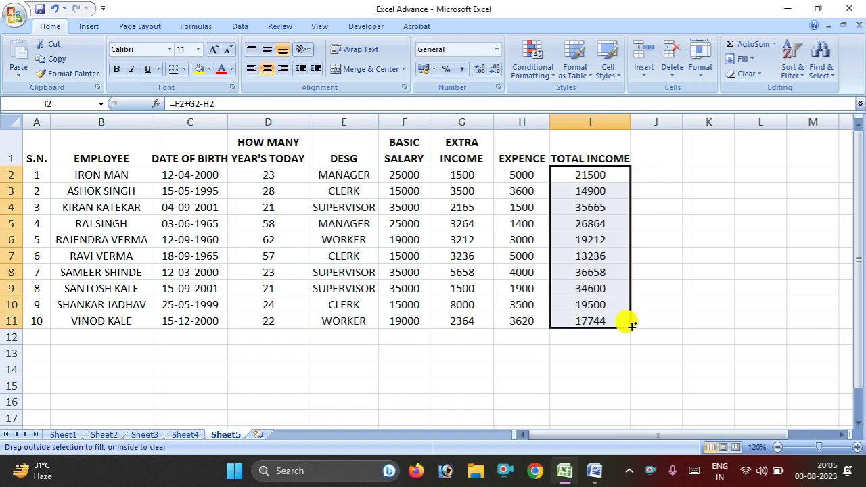
pyautogui.click(687, 269)
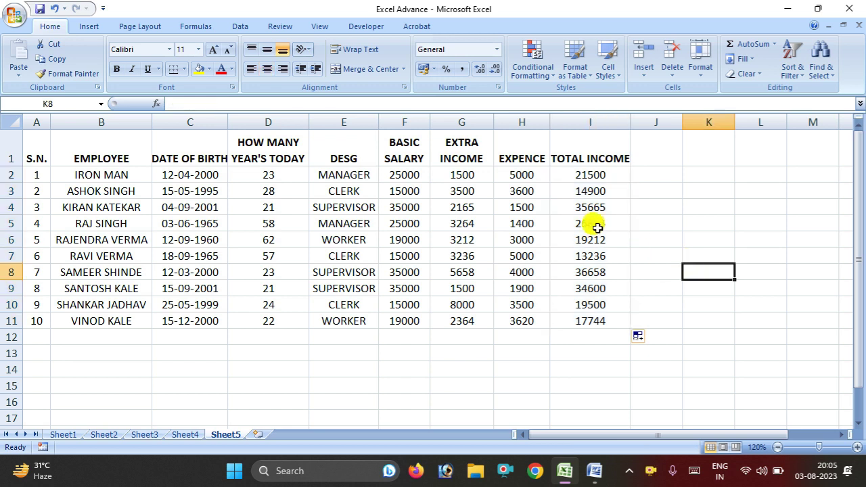
pyautogui.moveTo(562, 174); pyautogui.dragTo(609, 317)
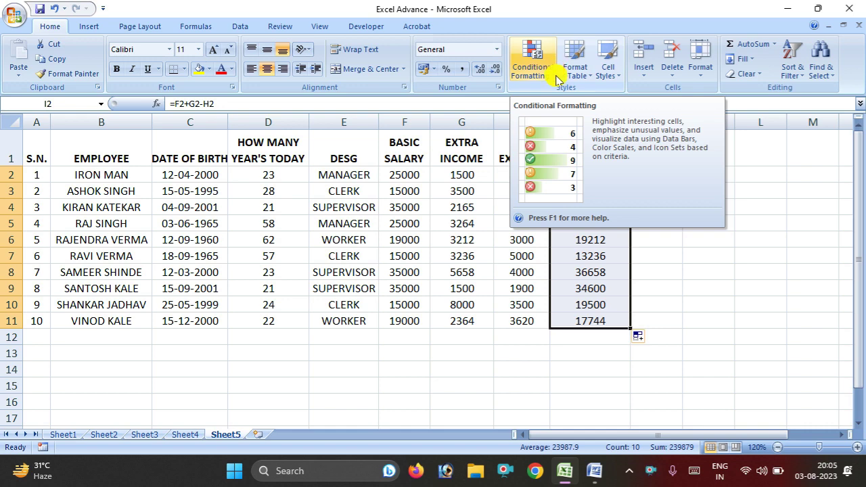
pyautogui.click(554, 80)
pyautogui.moveTo(577, 97)
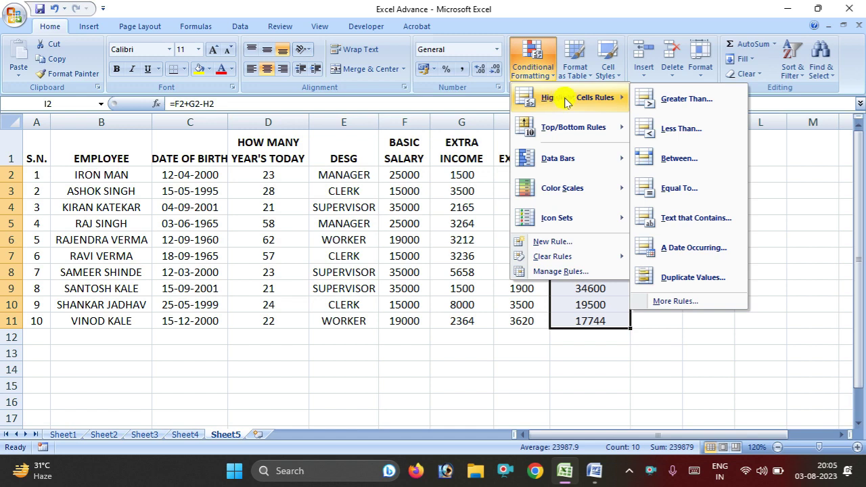
pyautogui.click(679, 100)
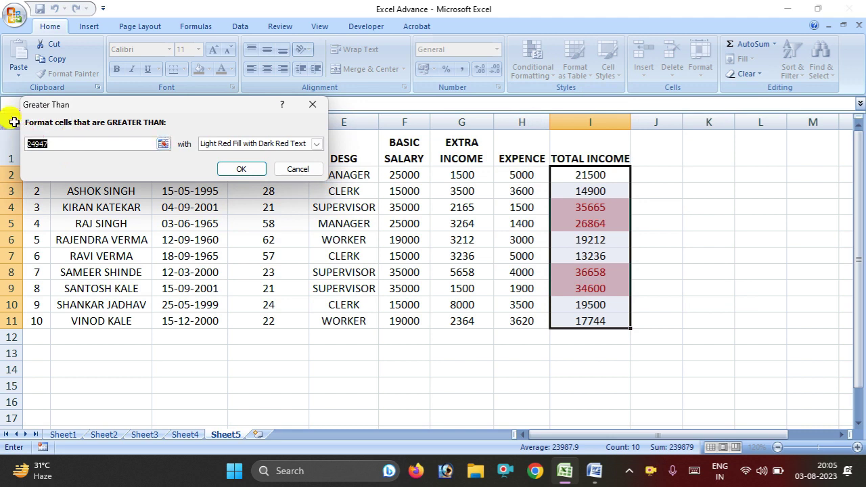
pyautogui.write('15')
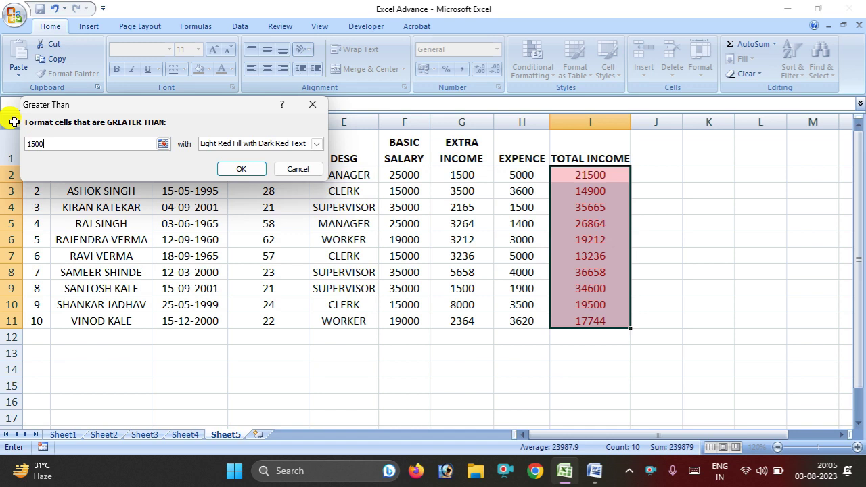
pyautogui.write('0')
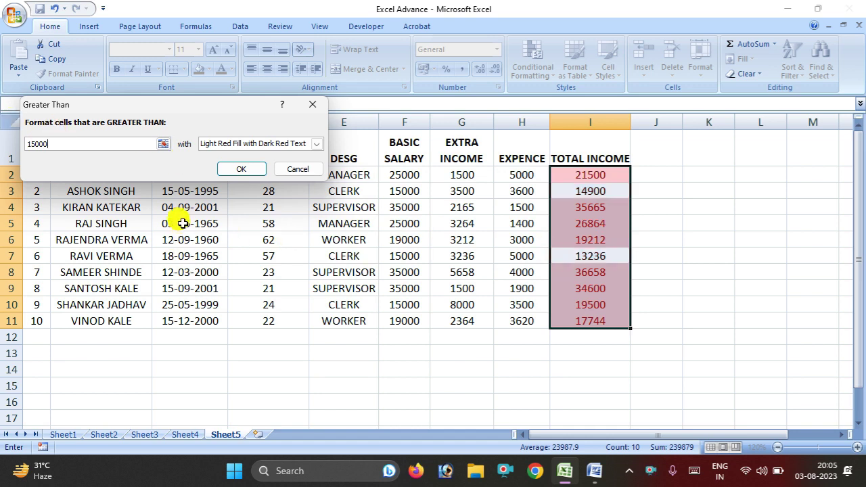
pyautogui.moveTo(181, 101)
pyautogui.mouseDown()
pyautogui.moveTo(151, 455)
pyautogui.moveTo(286, 347)
pyautogui.moveTo(117, 218)
pyautogui.moveTo(216, 216)
pyautogui.moveTo(300, 145)
pyautogui.moveTo(225, 108)
pyautogui.moveTo(209, 68)
pyautogui.moveTo(254, 135)
pyautogui.mouseUp()
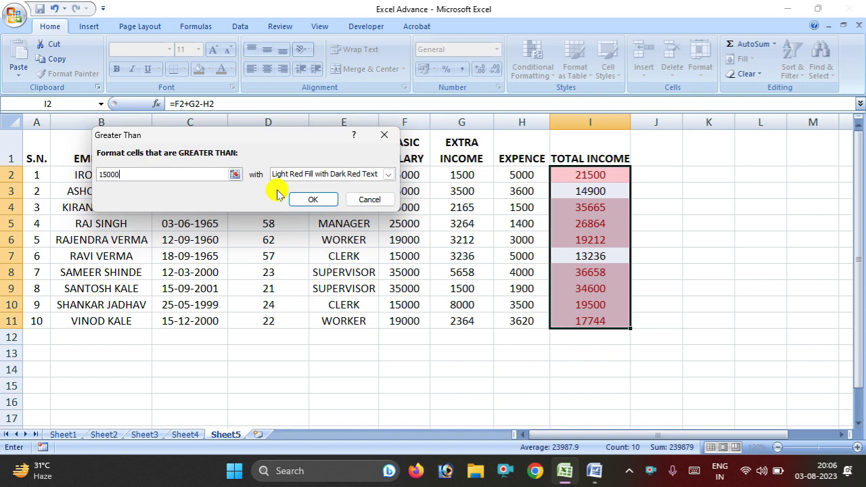
pyautogui.click(385, 134)
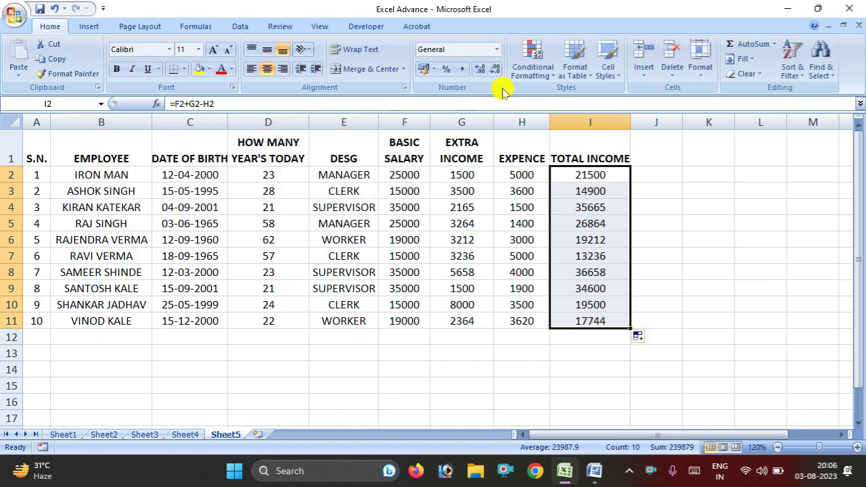
pyautogui.click(525, 68)
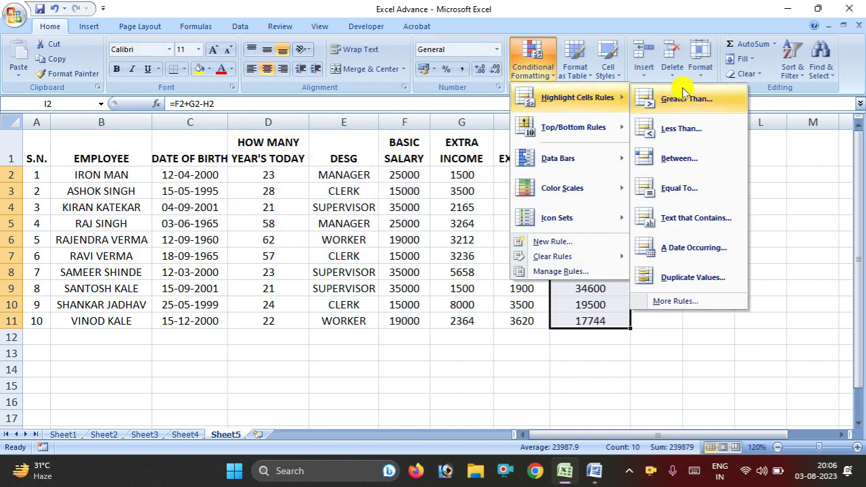
pyautogui.click(677, 129)
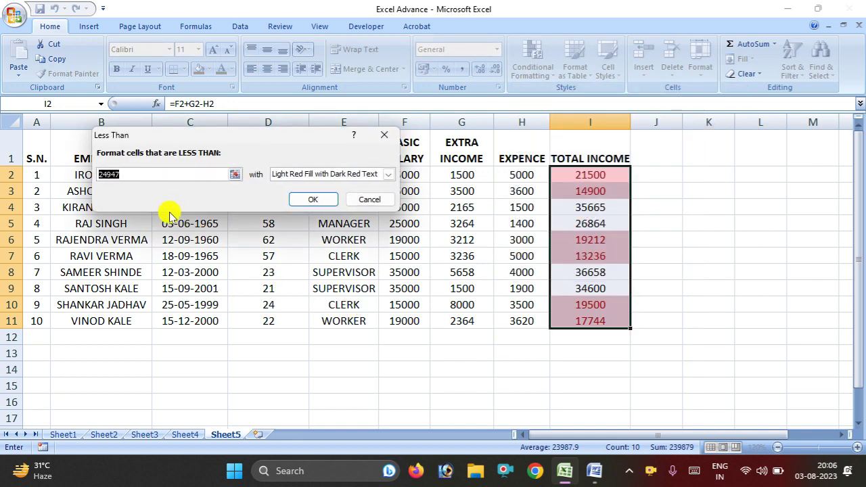
pyautogui.write('200')
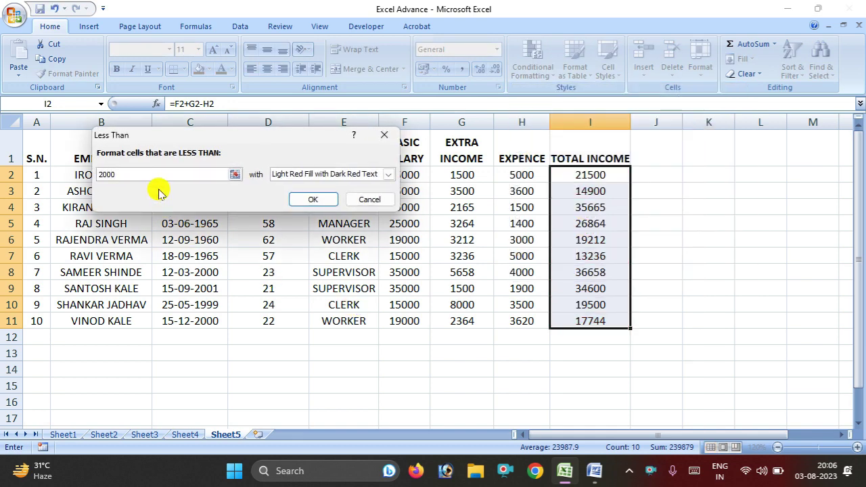
pyautogui.write('0')
pyautogui.press('Return')
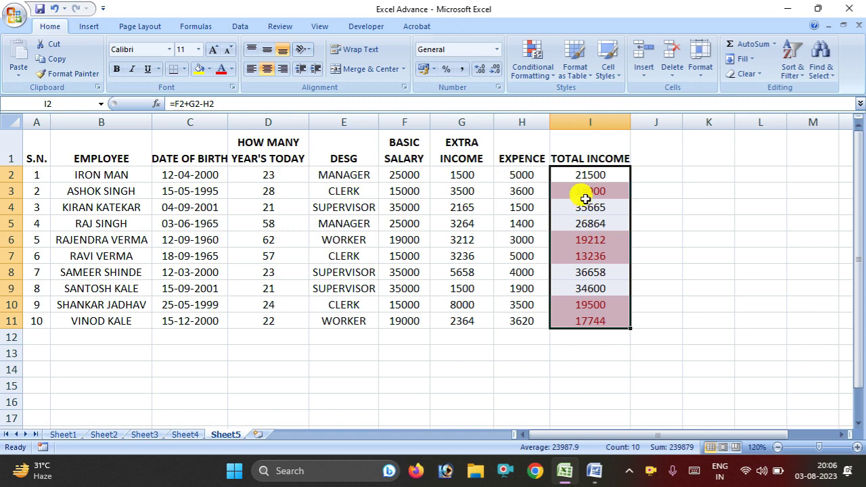
pyautogui.click(531, 60)
pyautogui.moveTo(571, 97)
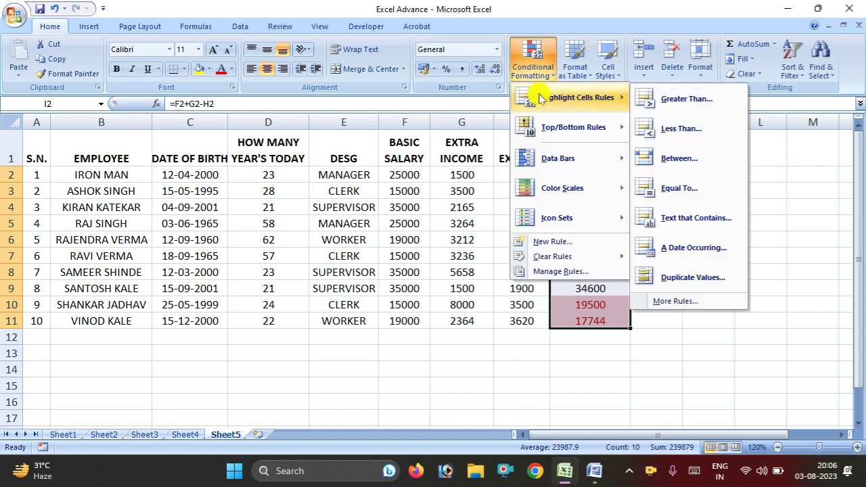
pyautogui.click(683, 127)
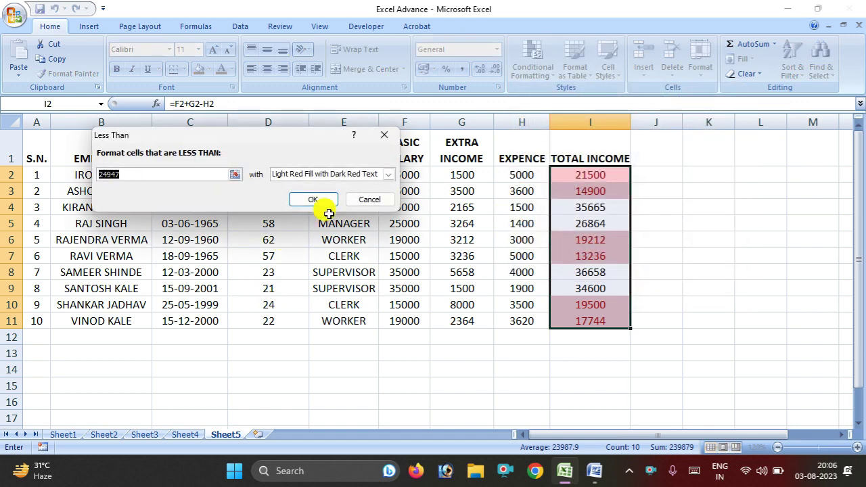
pyautogui.click(388, 174)
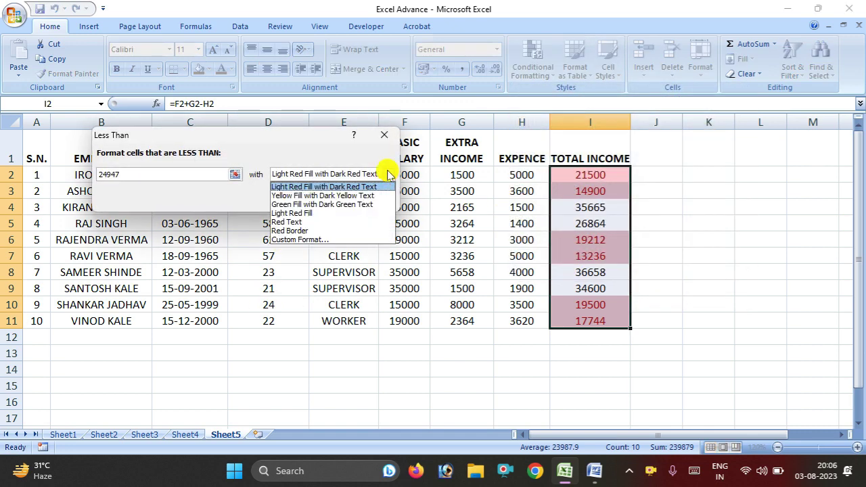
pyautogui.click(348, 196)
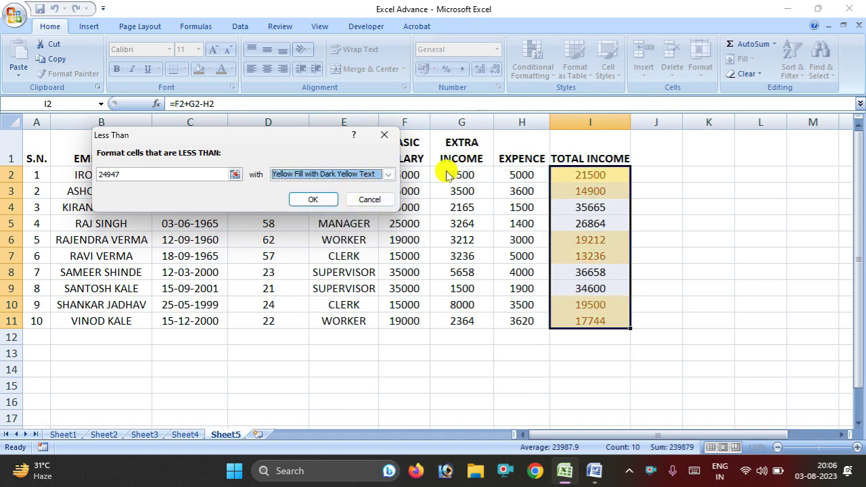
pyautogui.click(384, 135)
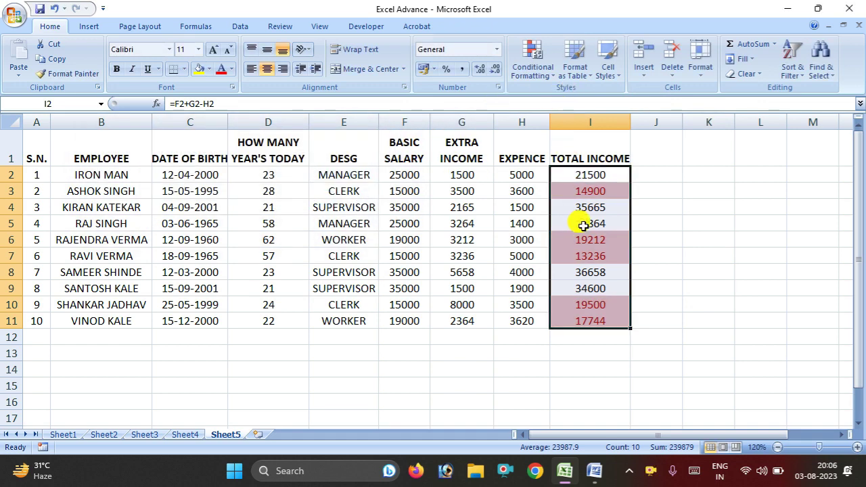
pyautogui.click(670, 234)
pyautogui.hotkey('ctrl', 'z')
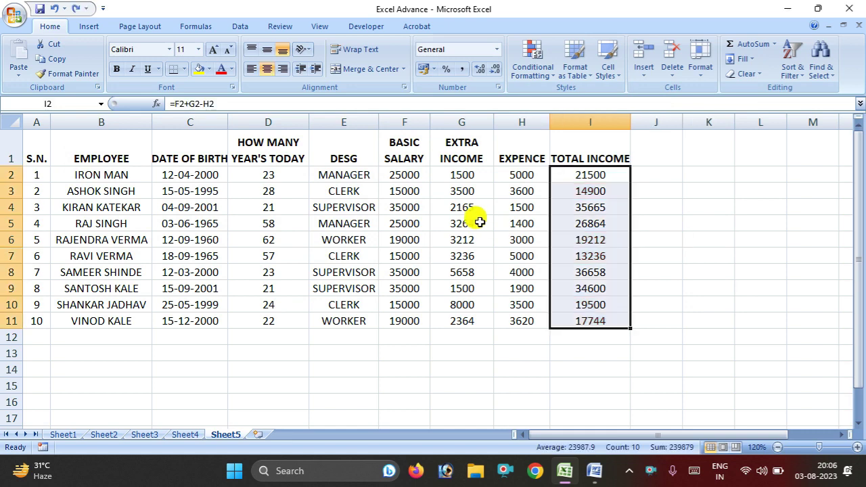
pyautogui.click(533, 71)
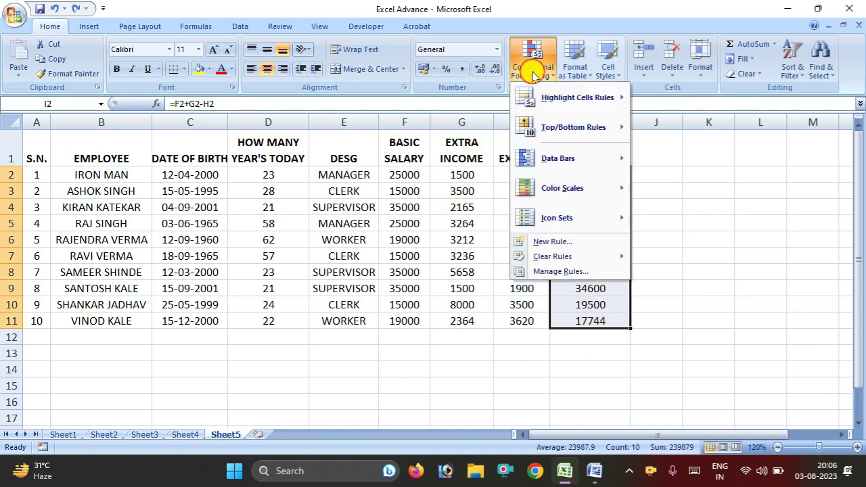
pyautogui.moveTo(576, 97)
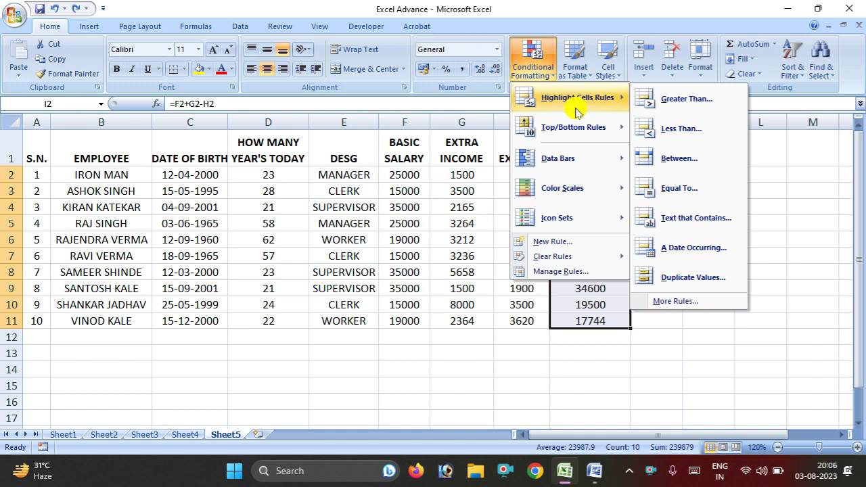
pyautogui.click(679, 158)
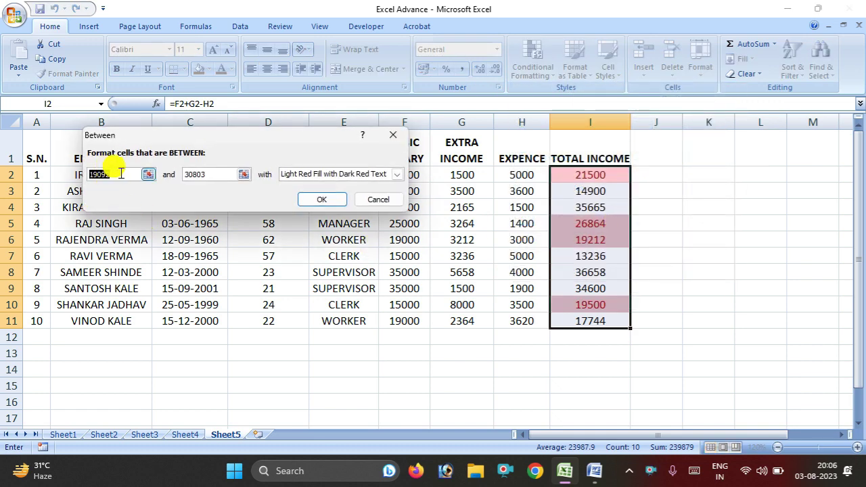
pyautogui.write('15')
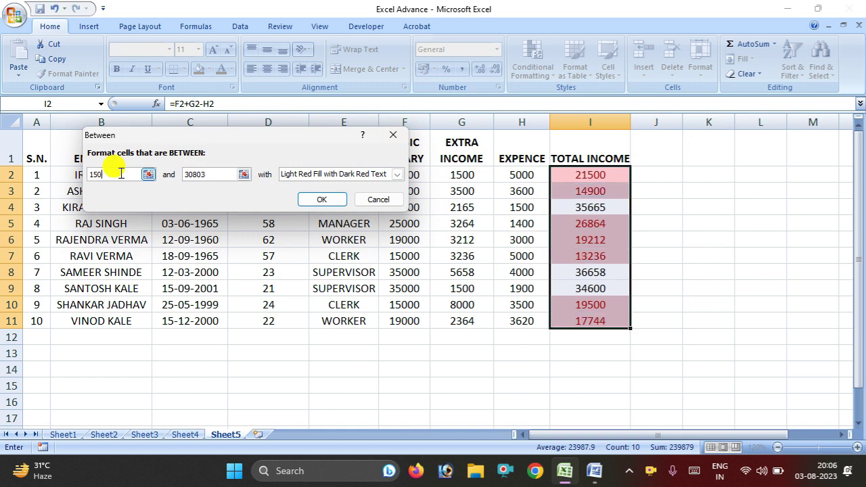
pyautogui.write('00')
pyautogui.press('Tab')
pyautogui.write('2')
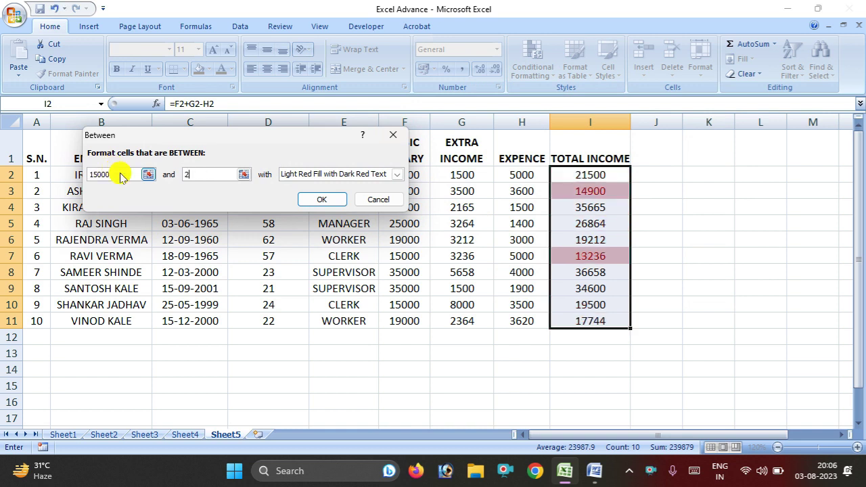
pyautogui.write('000')
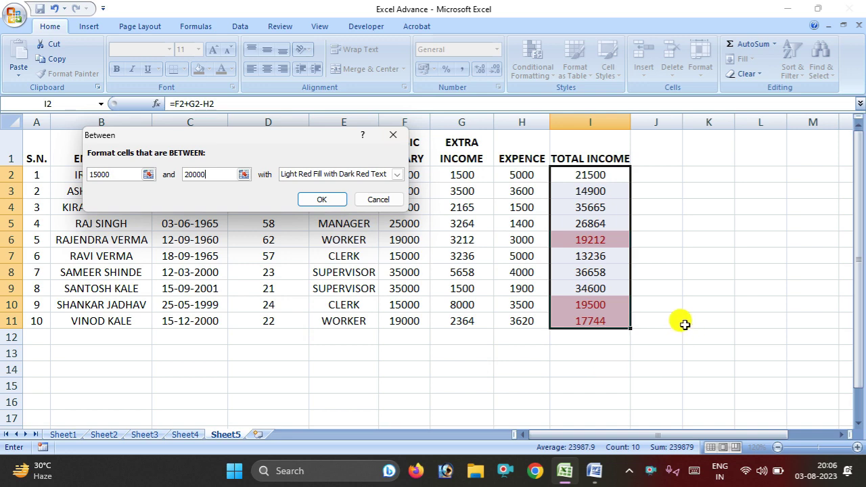
pyautogui.click(380, 199)
pyautogui.click(682, 240)
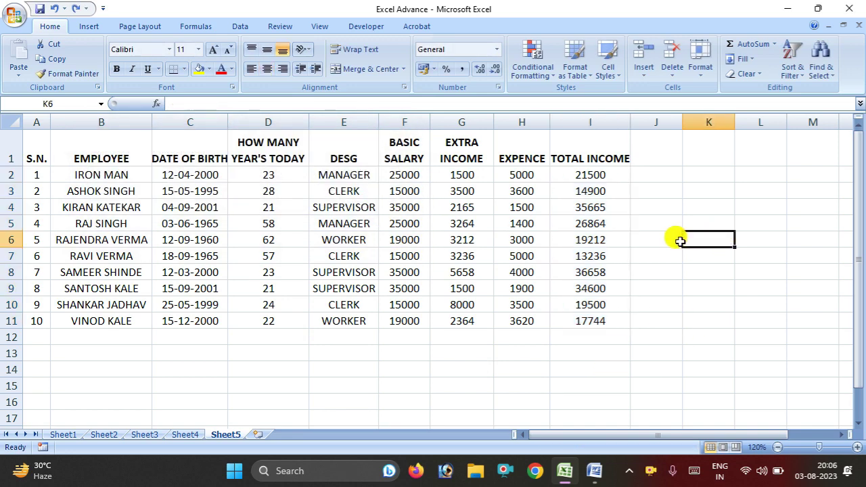
# Start an Equal To highlight rule and dismiss it without applying.
pyautogui.click(532, 59)
pyautogui.moveTo(576, 97)
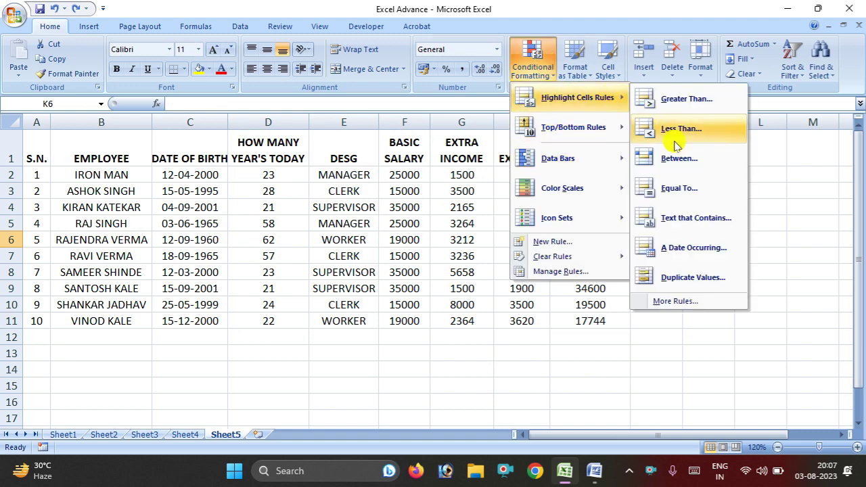
pyautogui.click(667, 191)
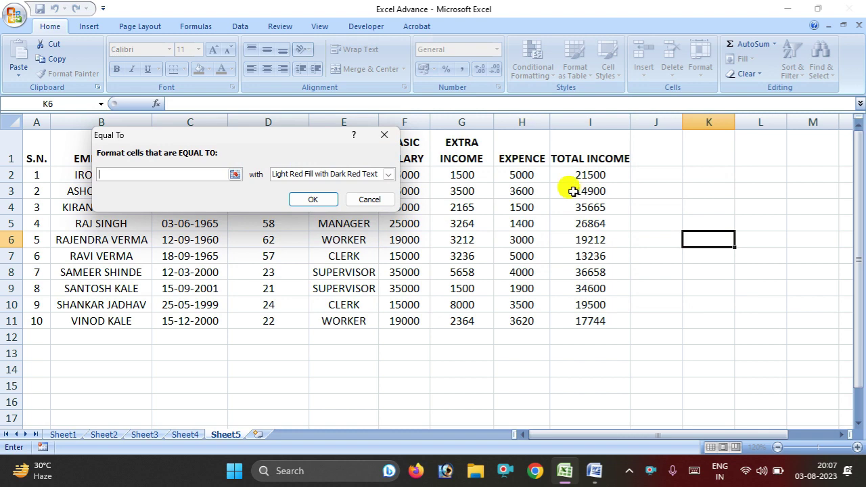
pyautogui.click(384, 135)
# Begin a Text that Contains rule for CLERK, cancel it, and select the entire sheet.
pyautogui.click(532, 61)
pyautogui.moveTo(577, 98)
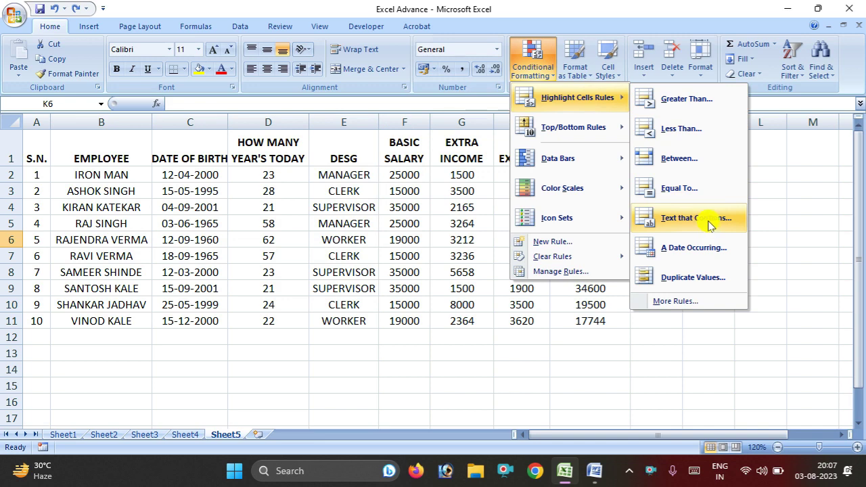
pyautogui.click(710, 223)
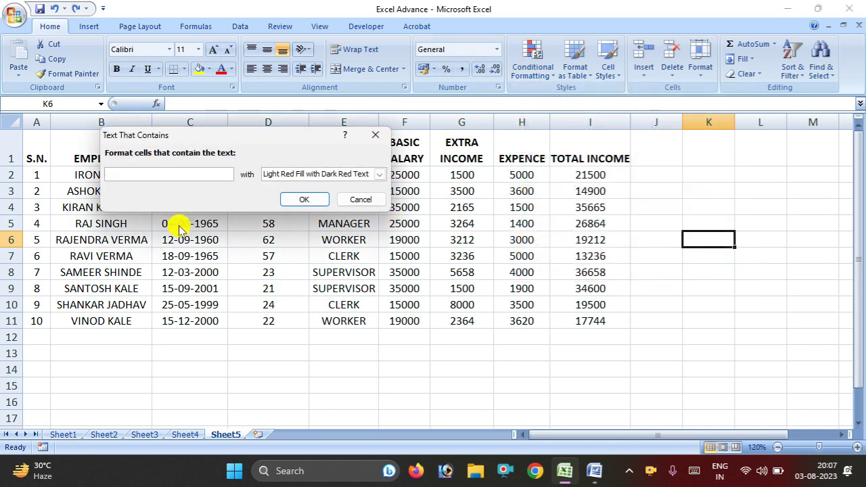
pyautogui.click(169, 170)
pyautogui.write('CLERK')
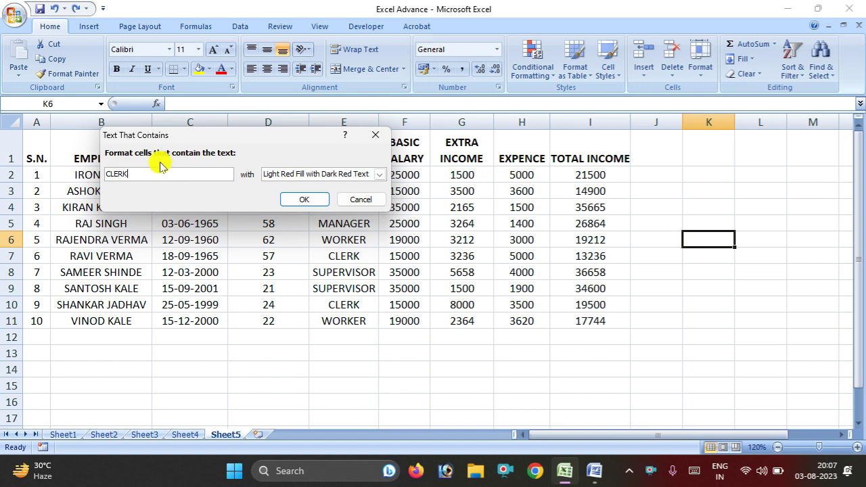
pyautogui.click(382, 132)
pyautogui.click(700, 203)
pyautogui.hotkey('ctrl', 'a')
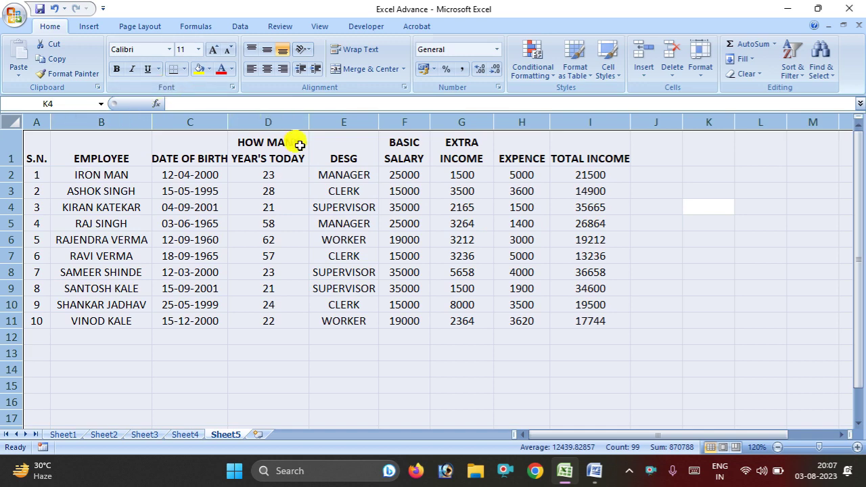
# Preview red highlighting for text containing CL, then cancel the rule.
pyautogui.click(536, 66)
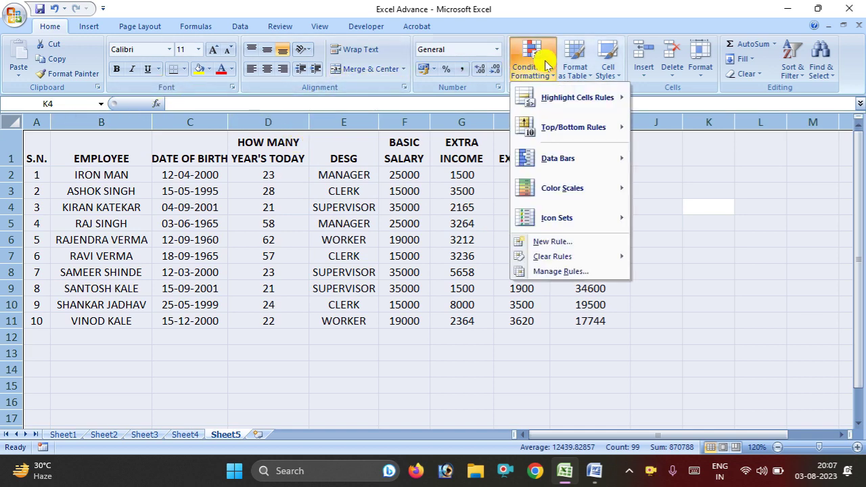
pyautogui.moveTo(577, 97)
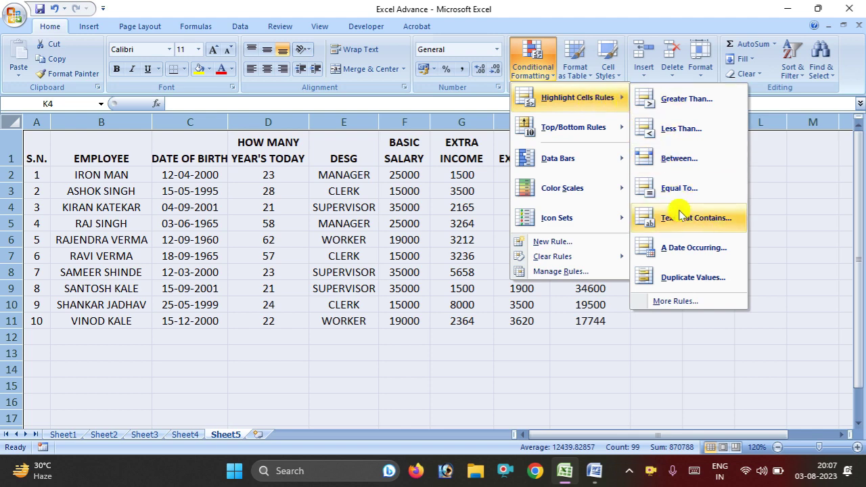
pyautogui.click(649, 217)
pyautogui.write('CL')
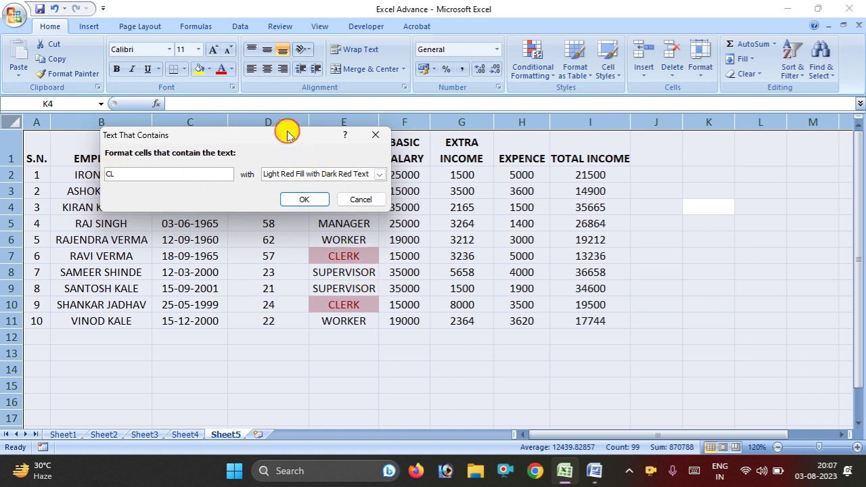
pyautogui.moveTo(286, 135); pyautogui.dragTo(595, 173)
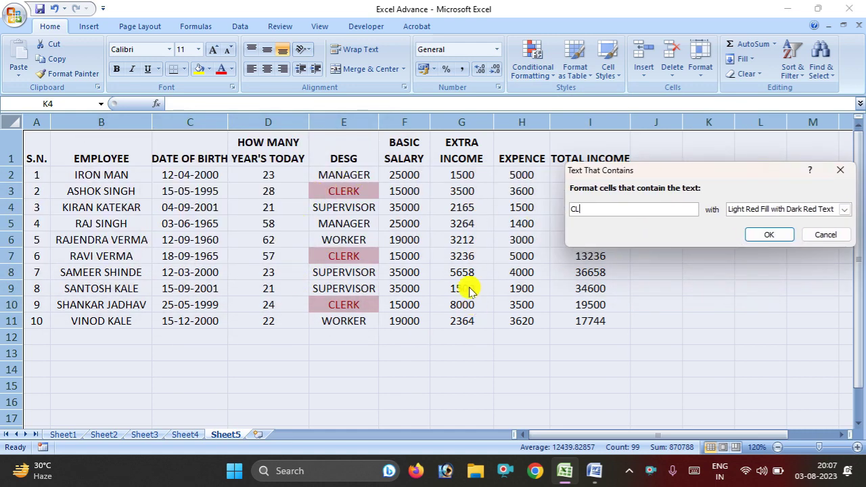
pyautogui.click(826, 236)
pyautogui.click(532, 60)
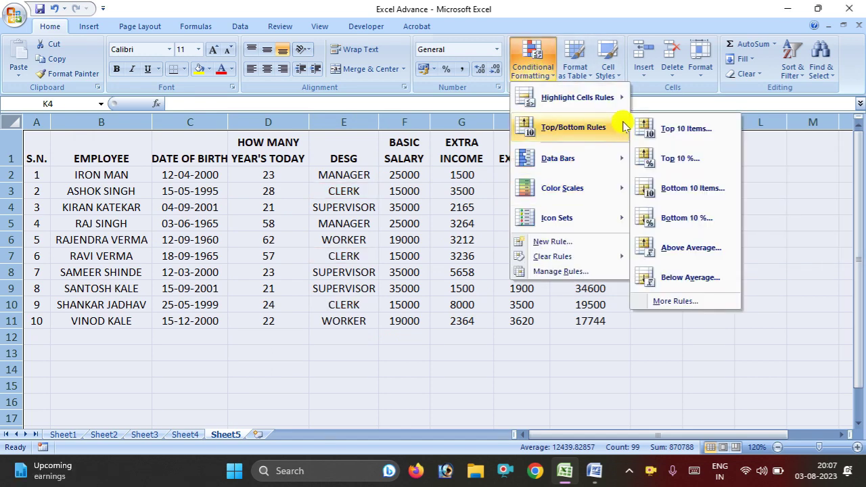
pyautogui.moveTo(577, 97)
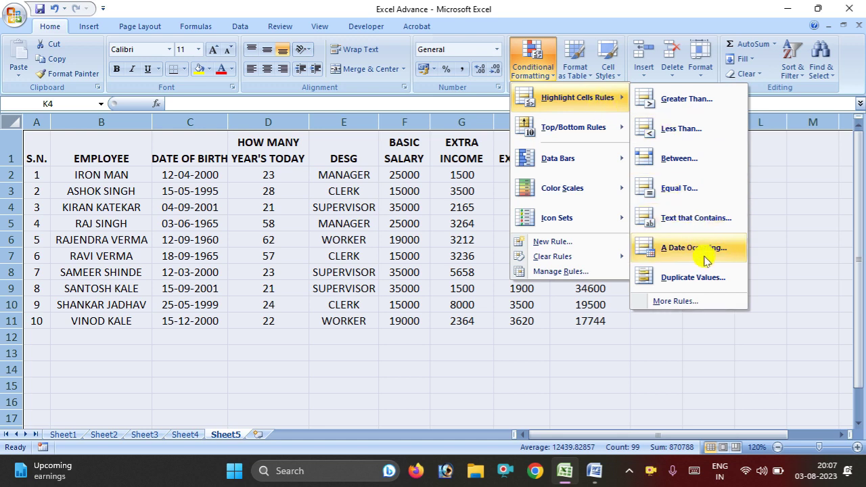
# Browse the A Date Occurring periods, leaving Yesterday, and close without applying.
pyautogui.click(702, 259)
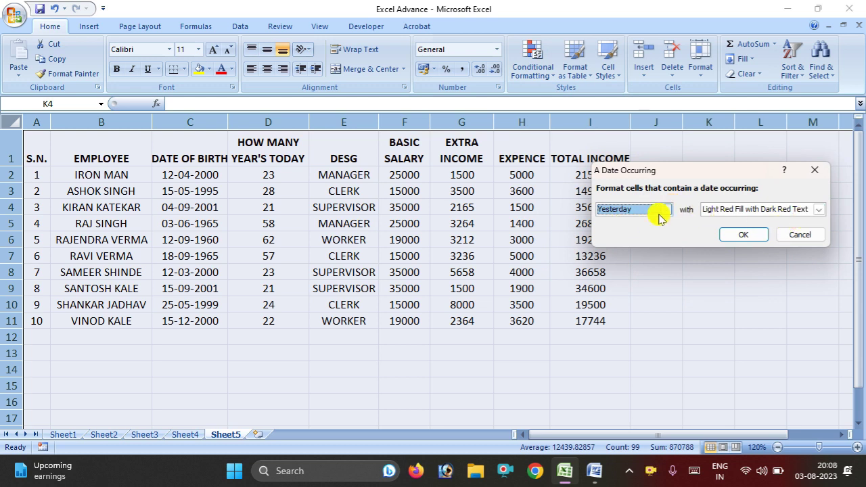
pyautogui.click(666, 211)
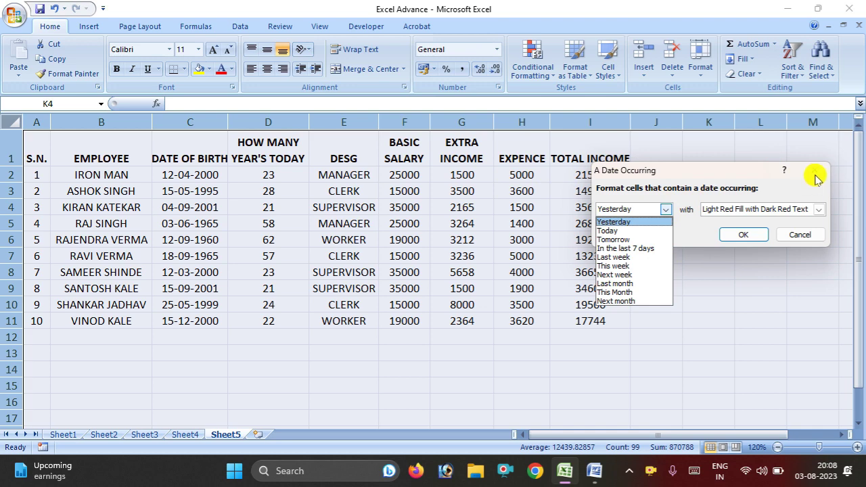
pyautogui.click(815, 177)
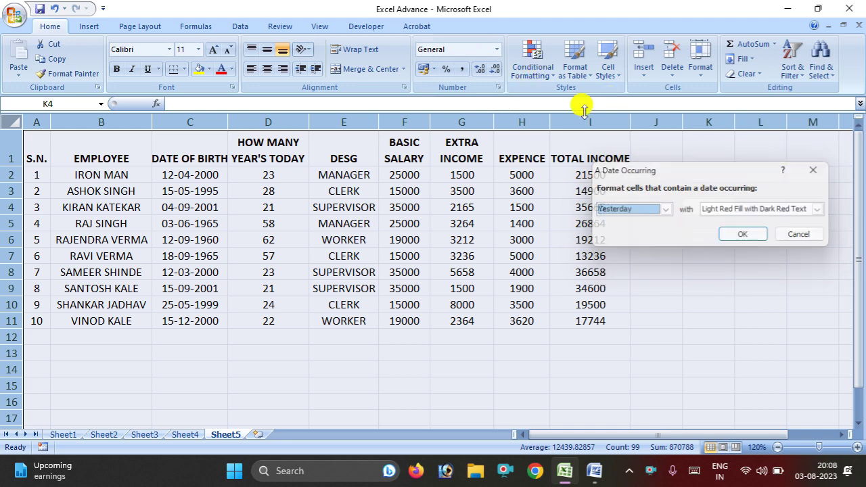
pyautogui.click(531, 62)
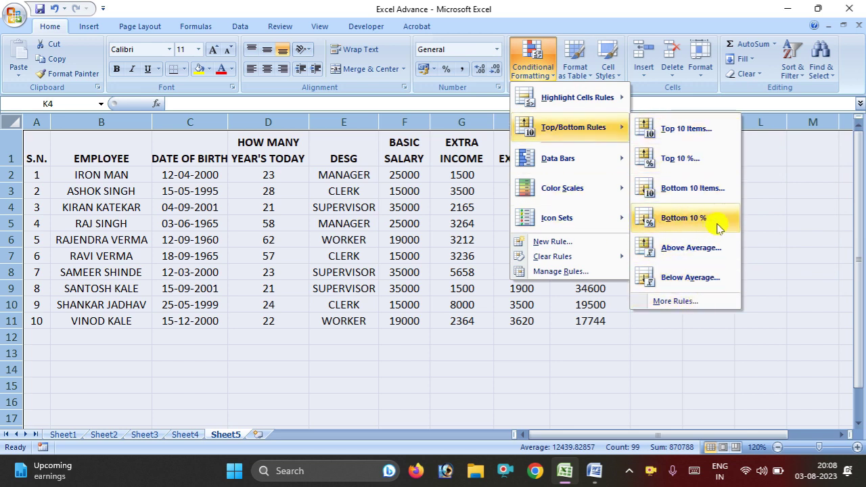
pyautogui.moveTo(562, 158)
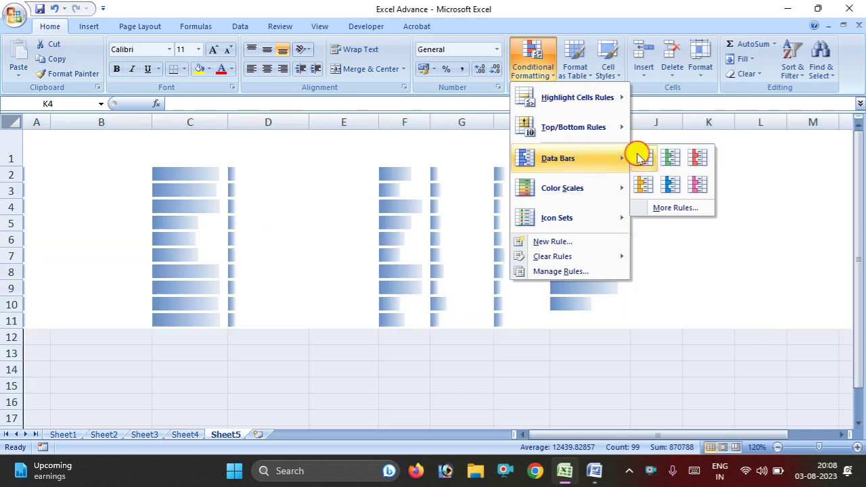
# Apply blue data bars across the table's numeric cells, then bring up the icon set styles.
pyautogui.click(639, 156)
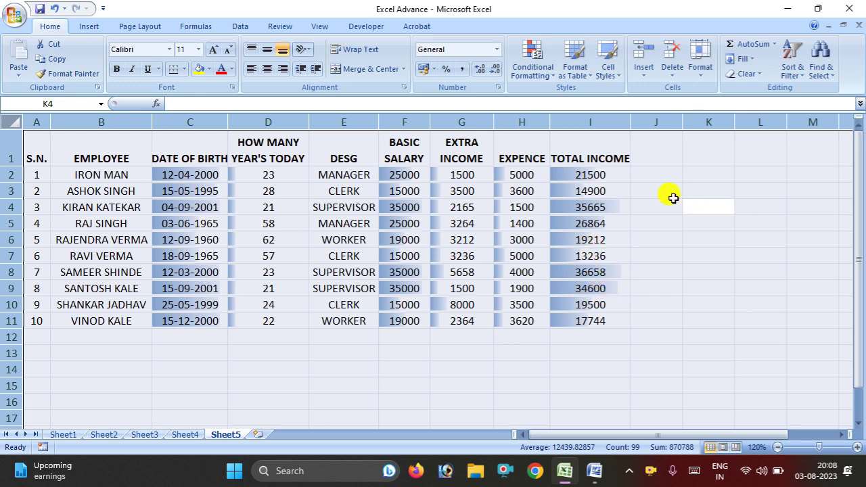
pyautogui.click(543, 73)
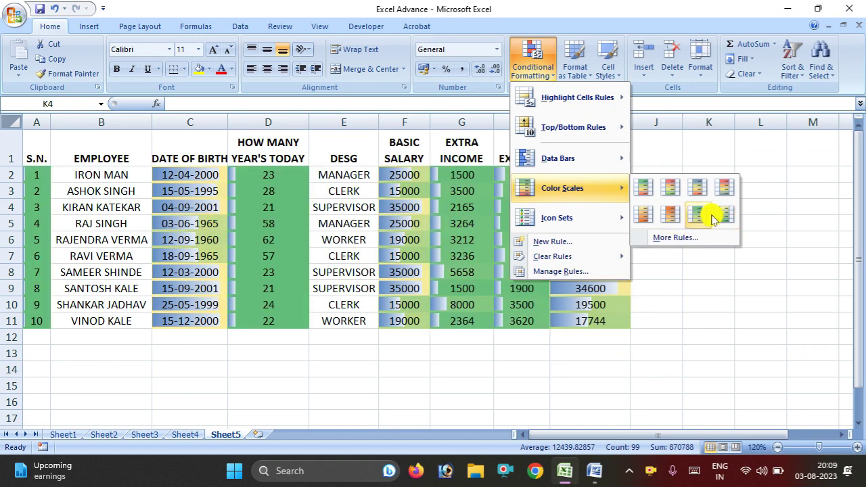
pyautogui.moveTo(557, 218)
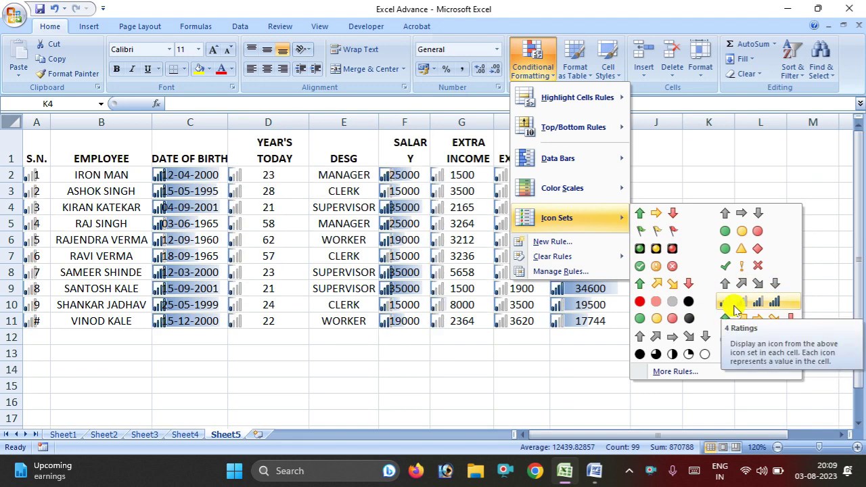
# Try the 4 Ratings icon set, then undo it along with the data bars.
pyautogui.click(733, 307)
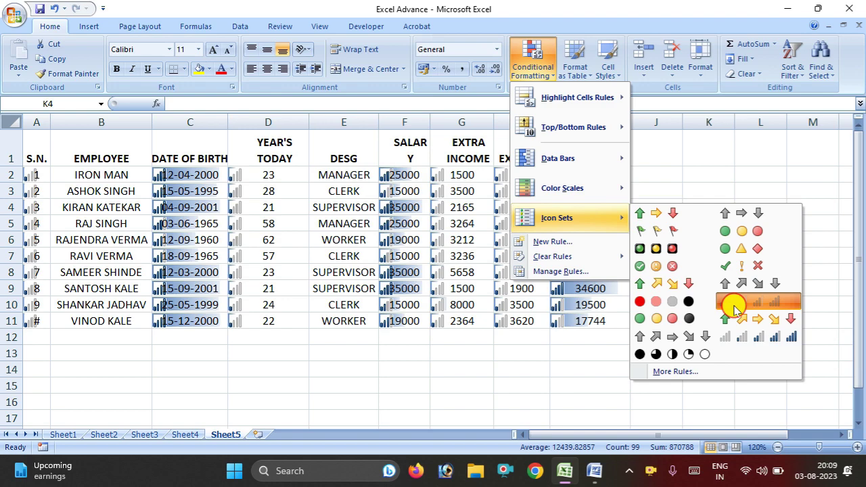
pyautogui.press('Escape')
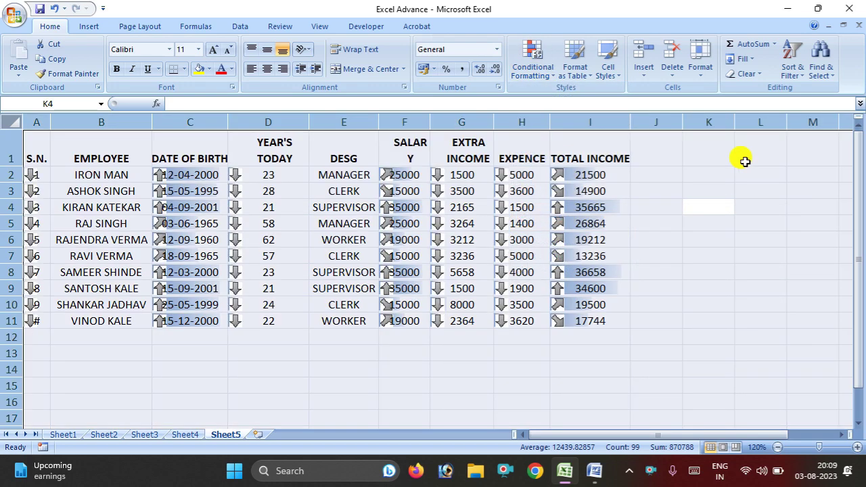
pyautogui.hotkey('ctrl', 'z')
pyautogui.hotkey('ctrl', 'z')
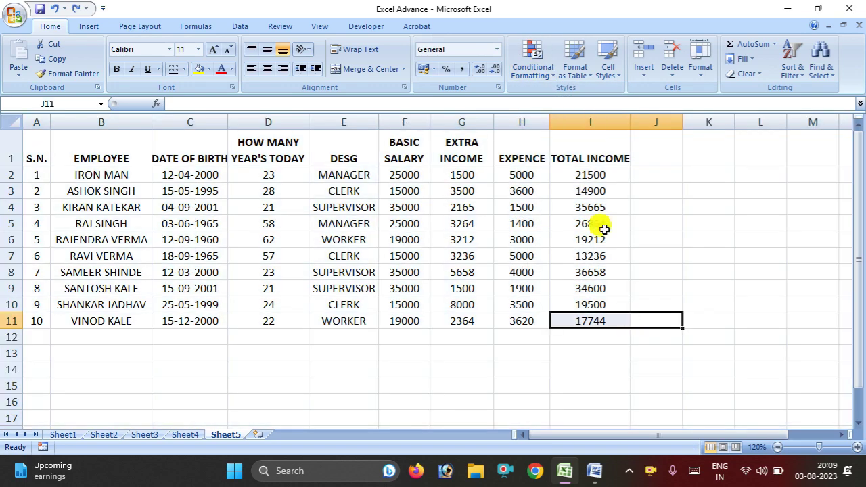
# Try 3 Arrows (Colored) icons on TOTAL INCOME I2:I11, then undo them, leaving the totals plain.
pyautogui.moveTo(570, 170); pyautogui.dragTo(605, 315)
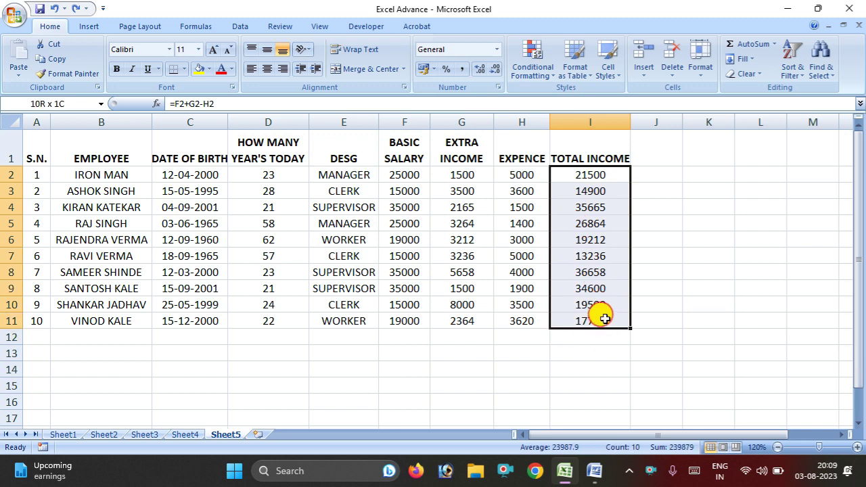
pyautogui.click(532, 68)
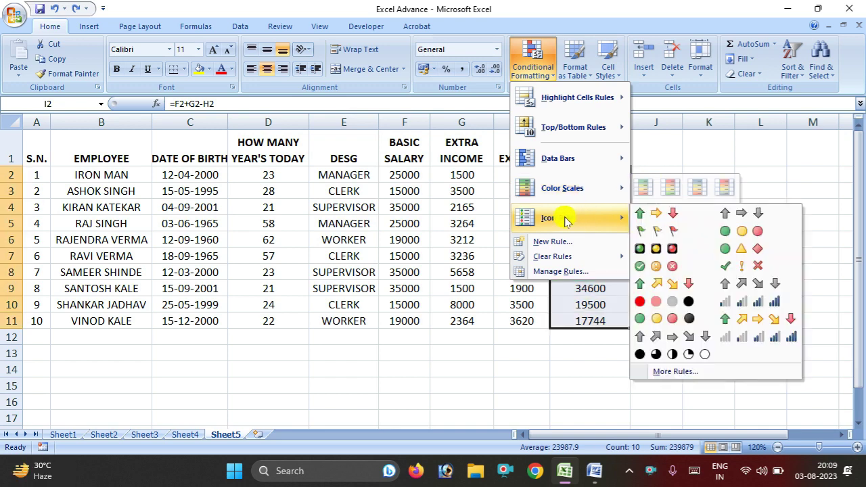
pyautogui.click(659, 213)
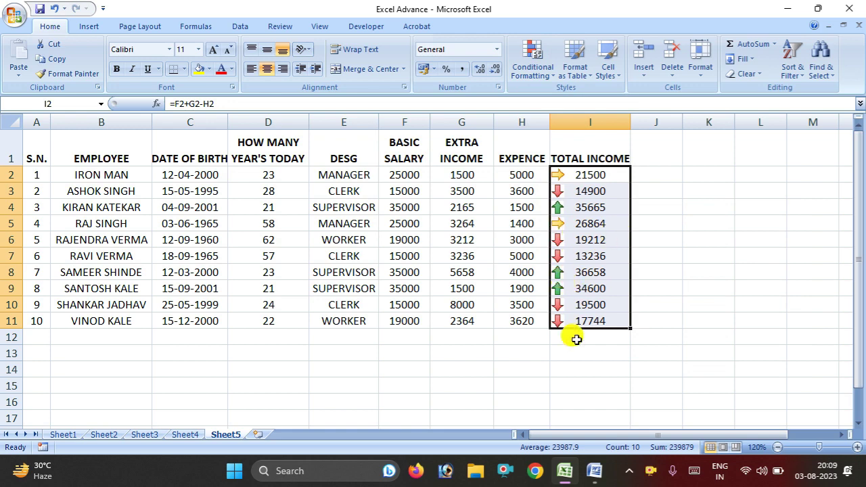
pyautogui.hotkey('ctrl', 'z')
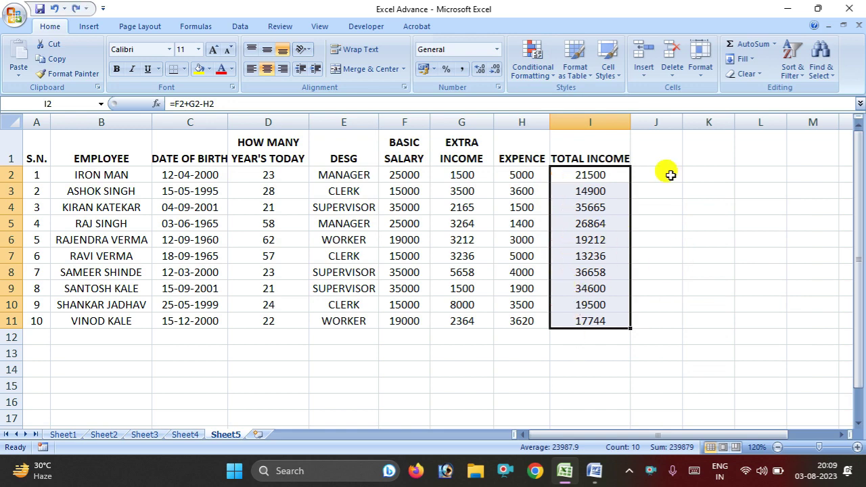
pyautogui.click(532, 62)
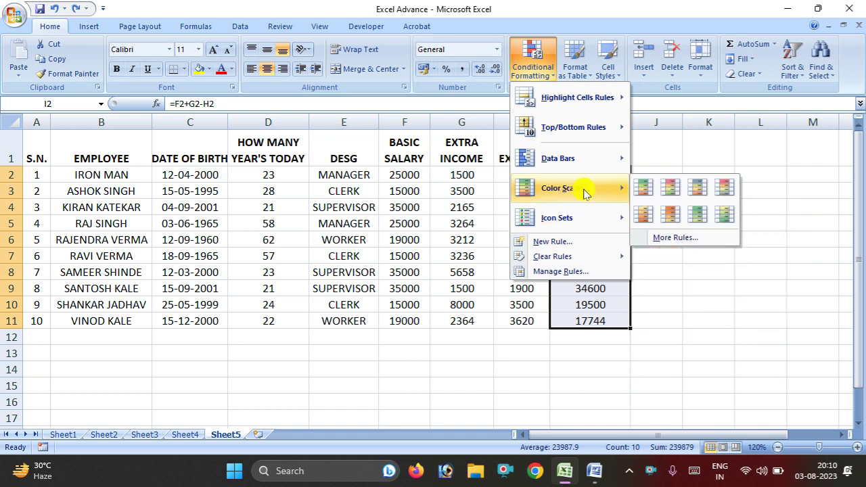
pyautogui.moveTo(557, 217)
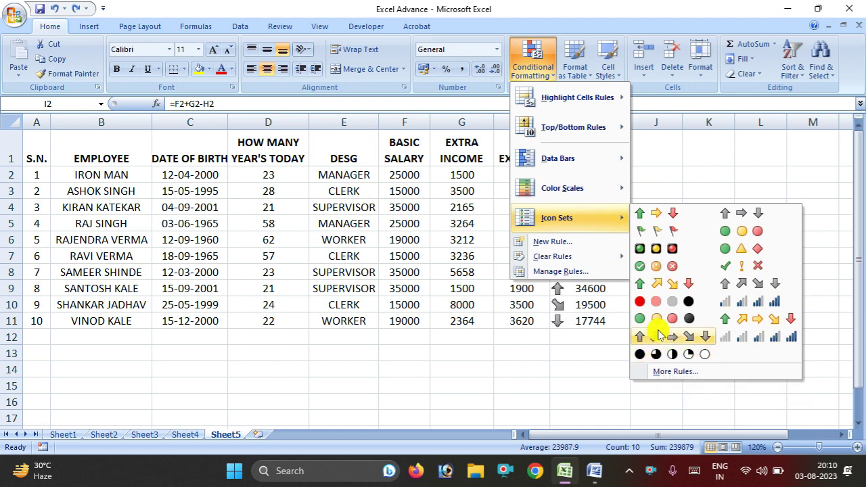
pyautogui.click(474, 358)
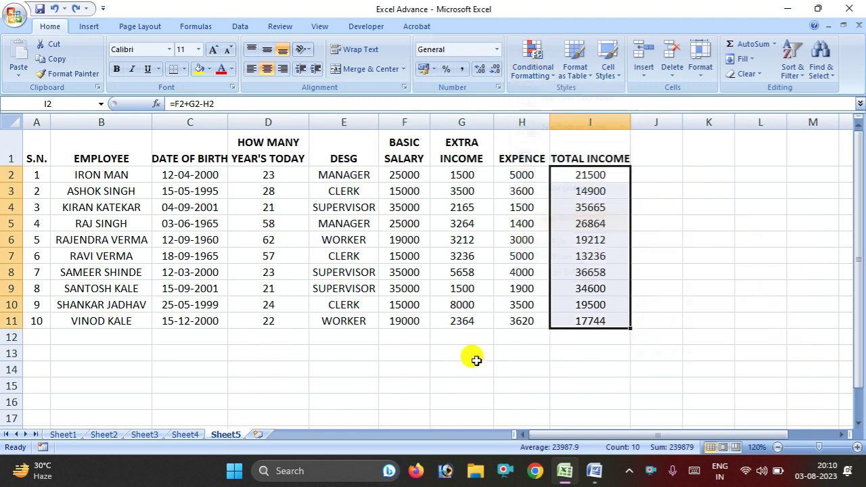